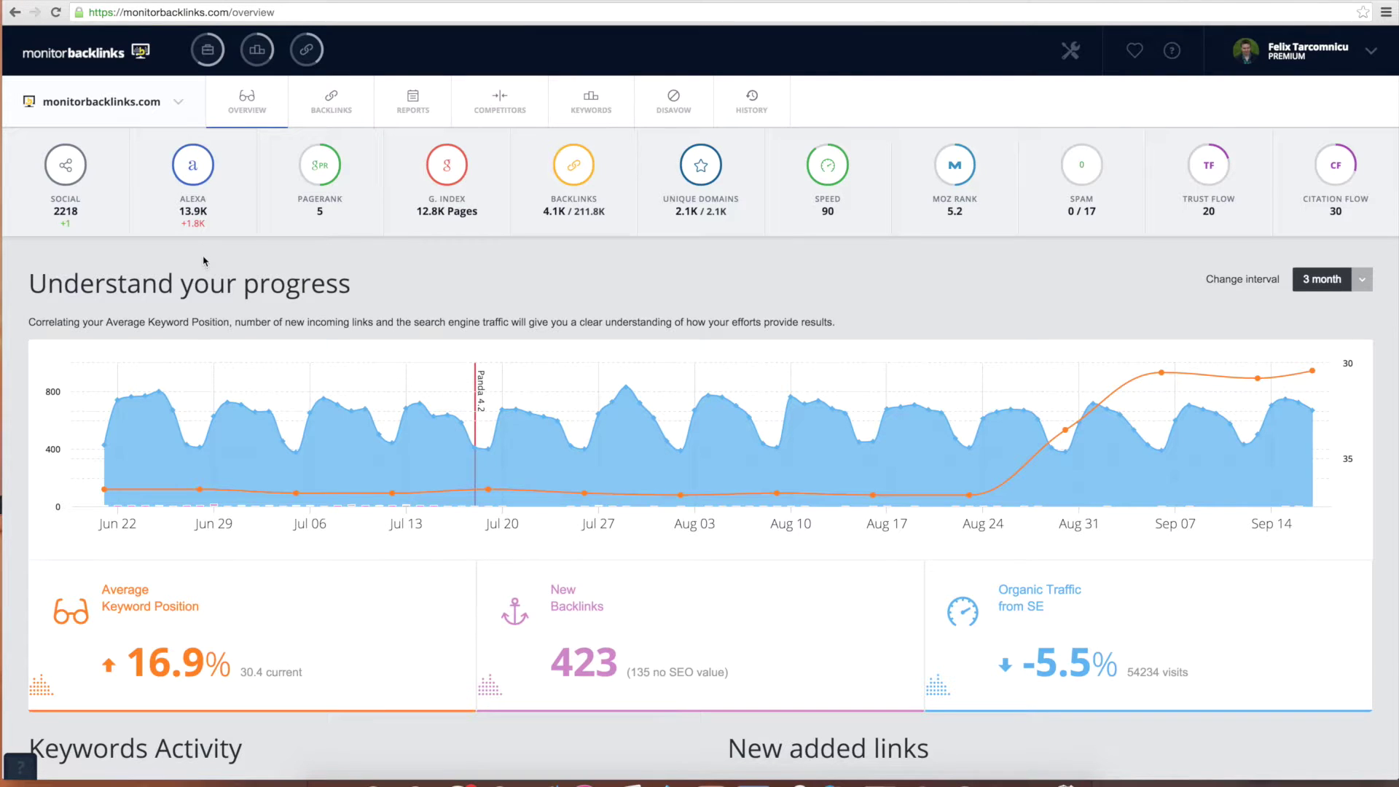
- Set the progress chart interval to Month after trying 1 year
mouse_move(195, 170)
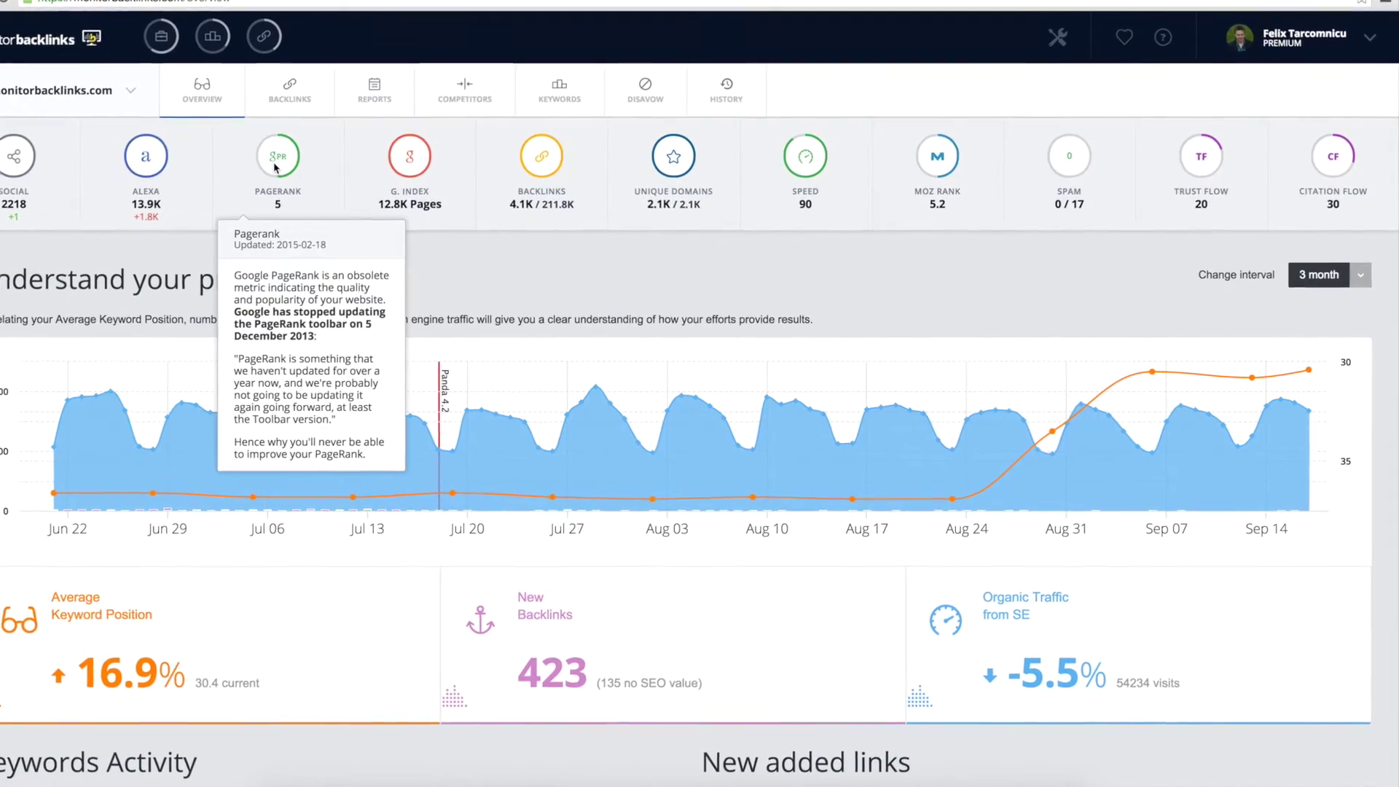
mouse_move(396, 169)
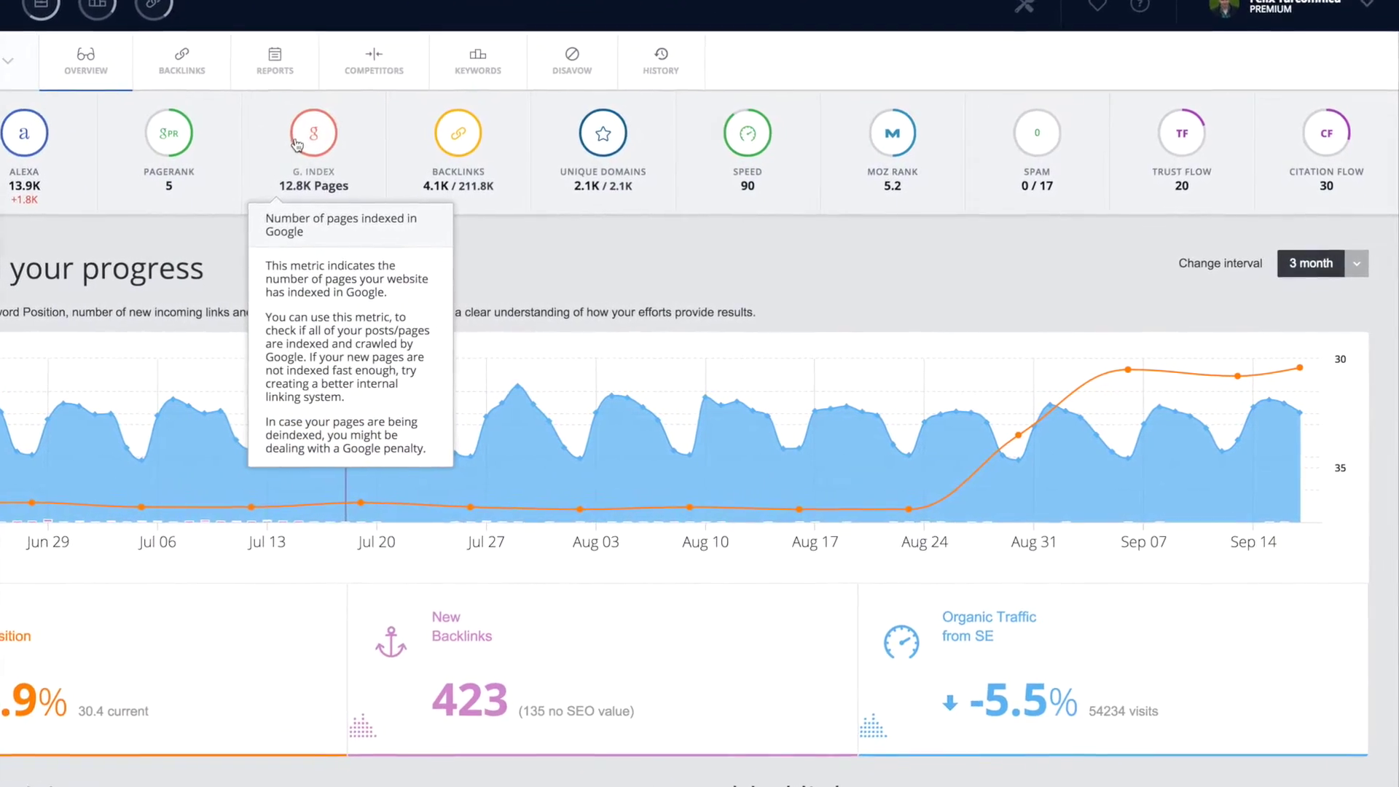
mouse_move(461, 143)
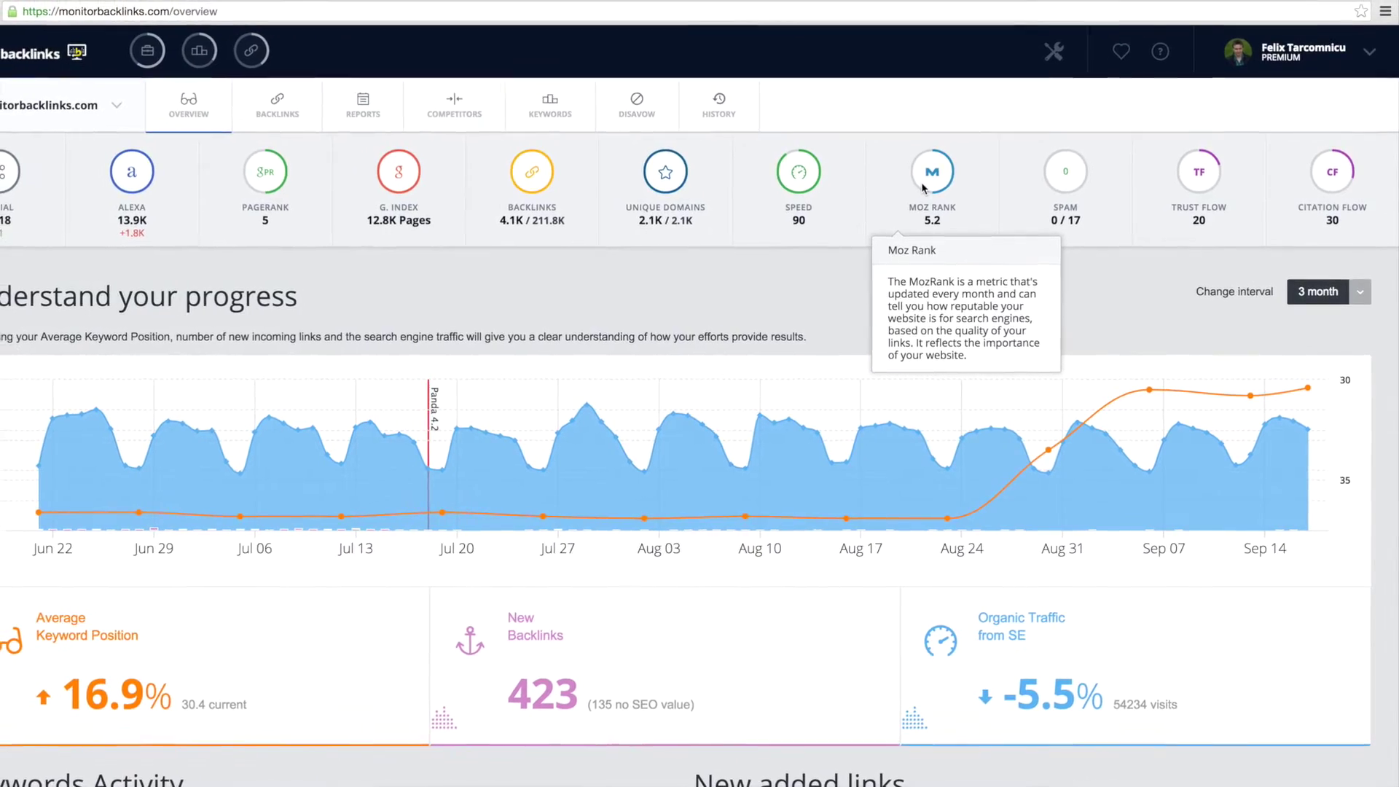
mouse_move(1048, 197)
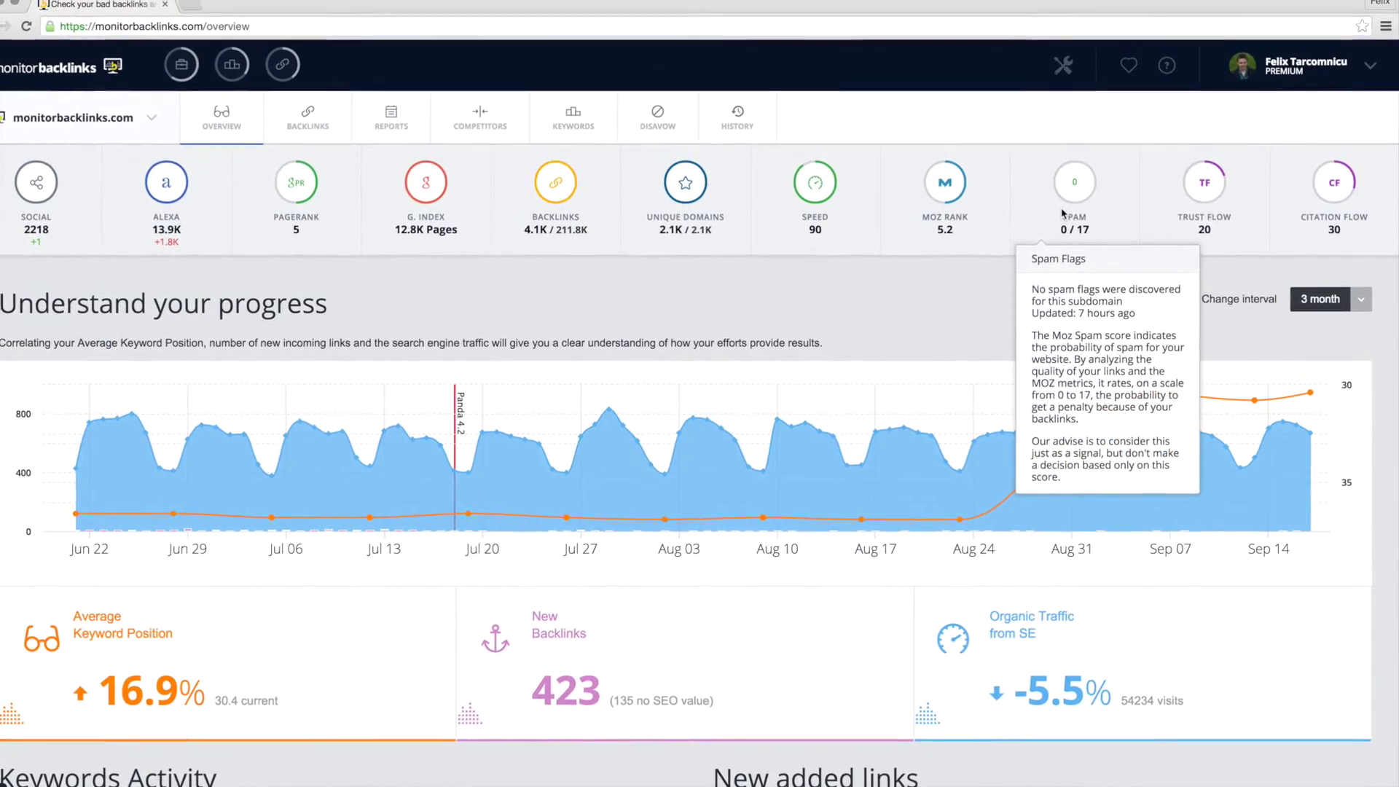
mouse_move(1193, 207)
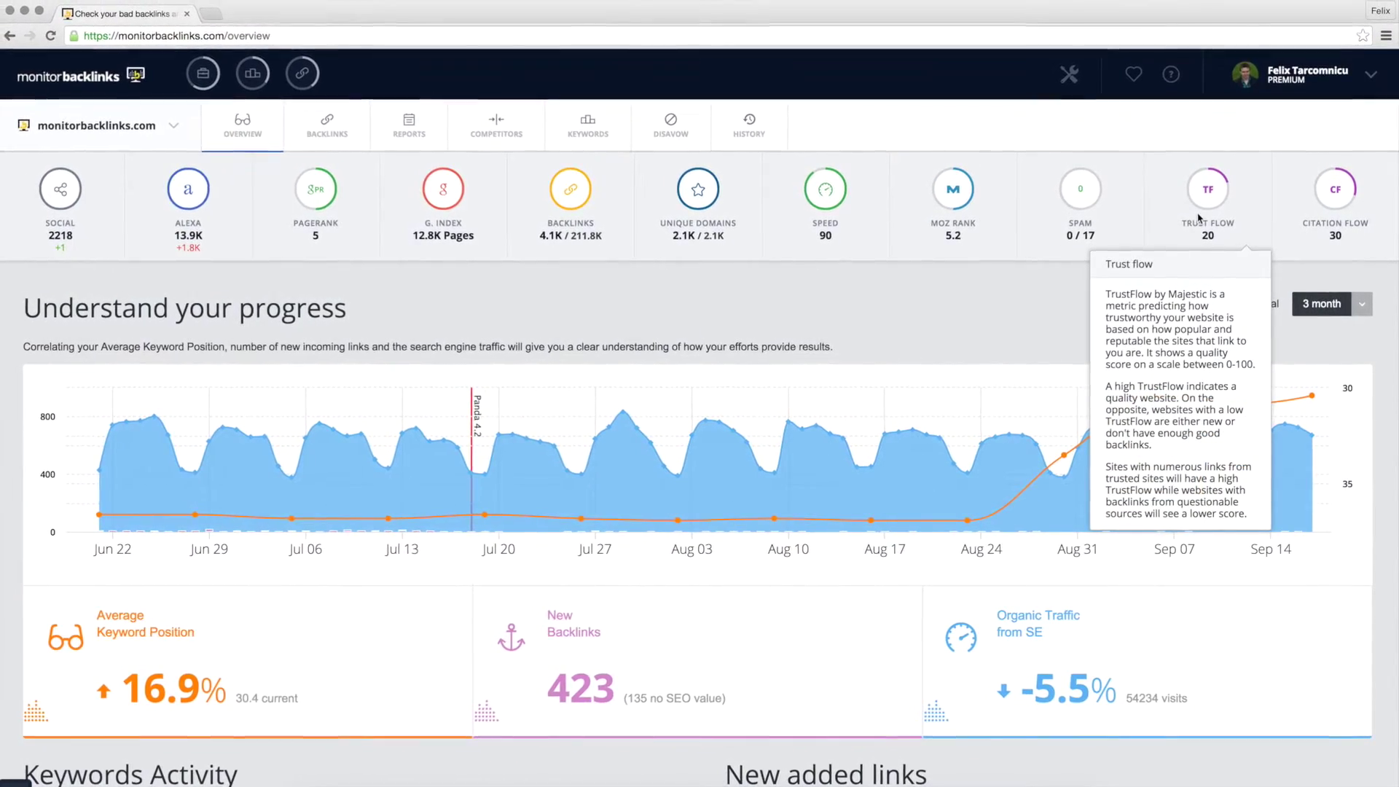
mouse_move(1318, 209)
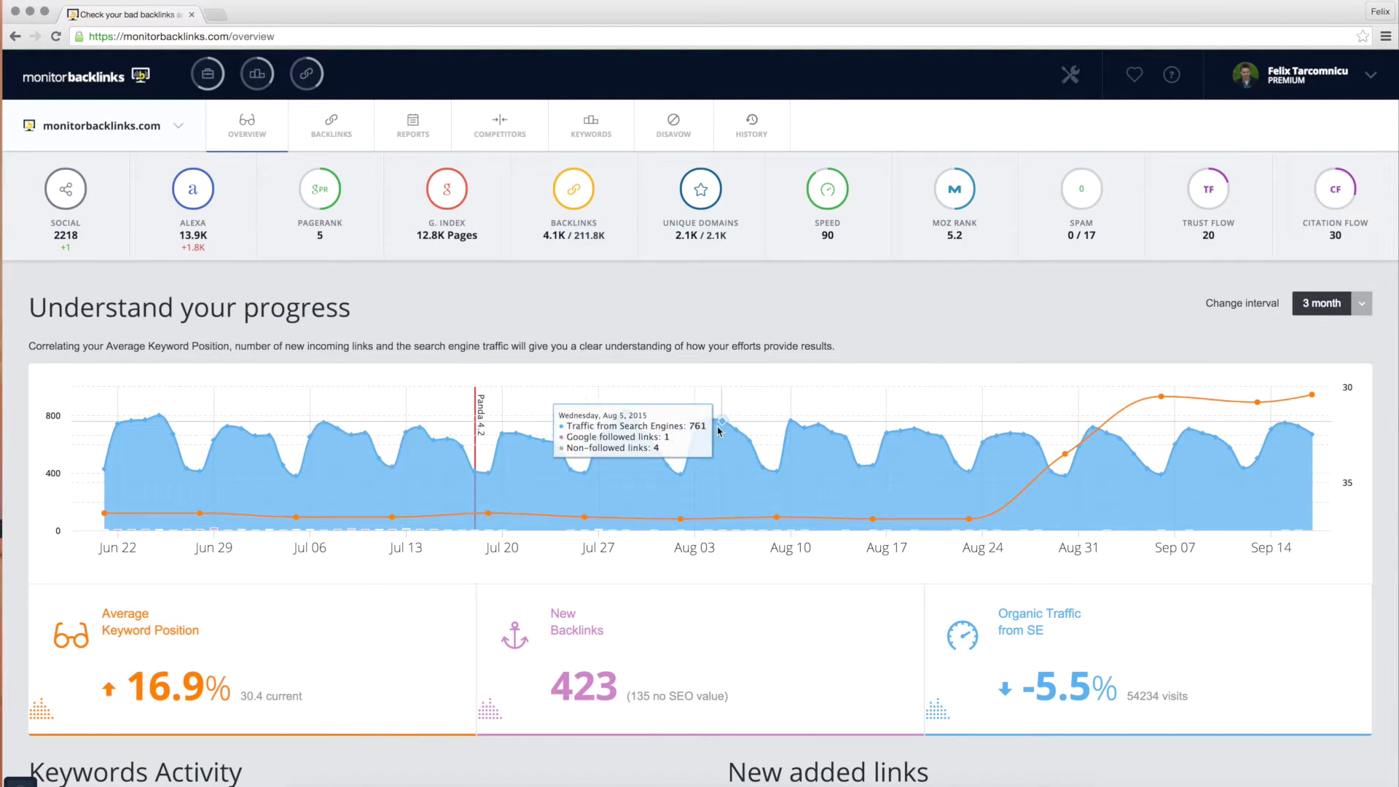
mouse_move(708, 429)
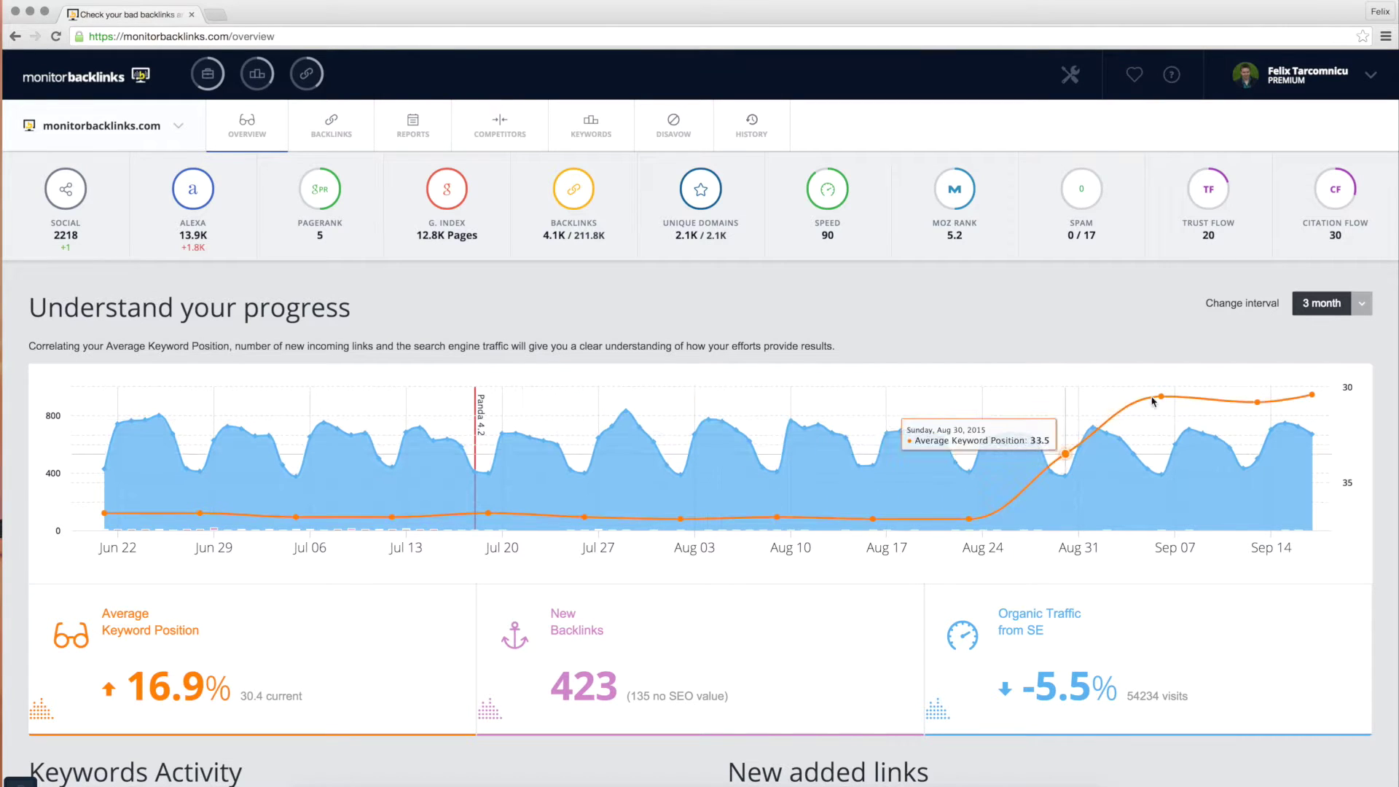
mouse_move(1157, 399)
mouse_move(486, 431)
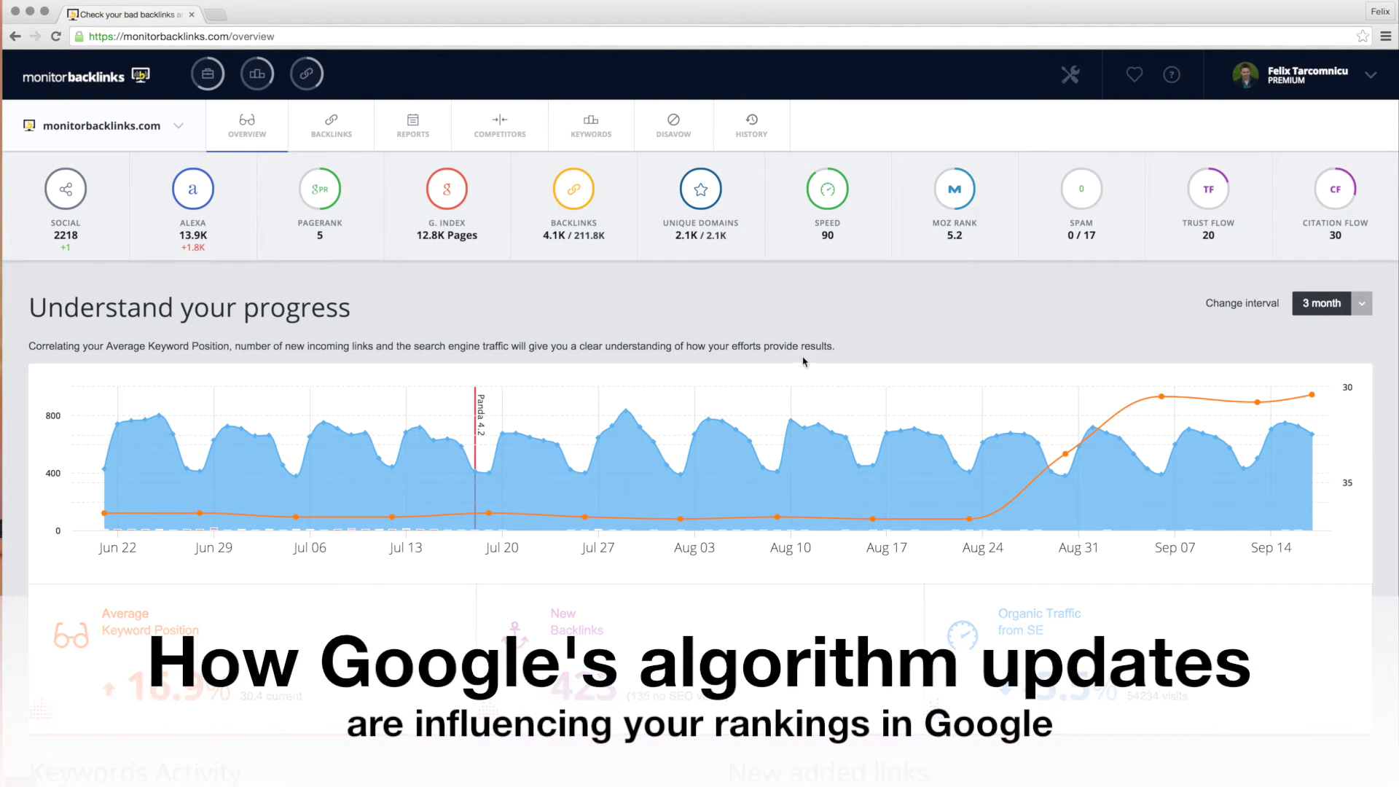
click(1330, 311)
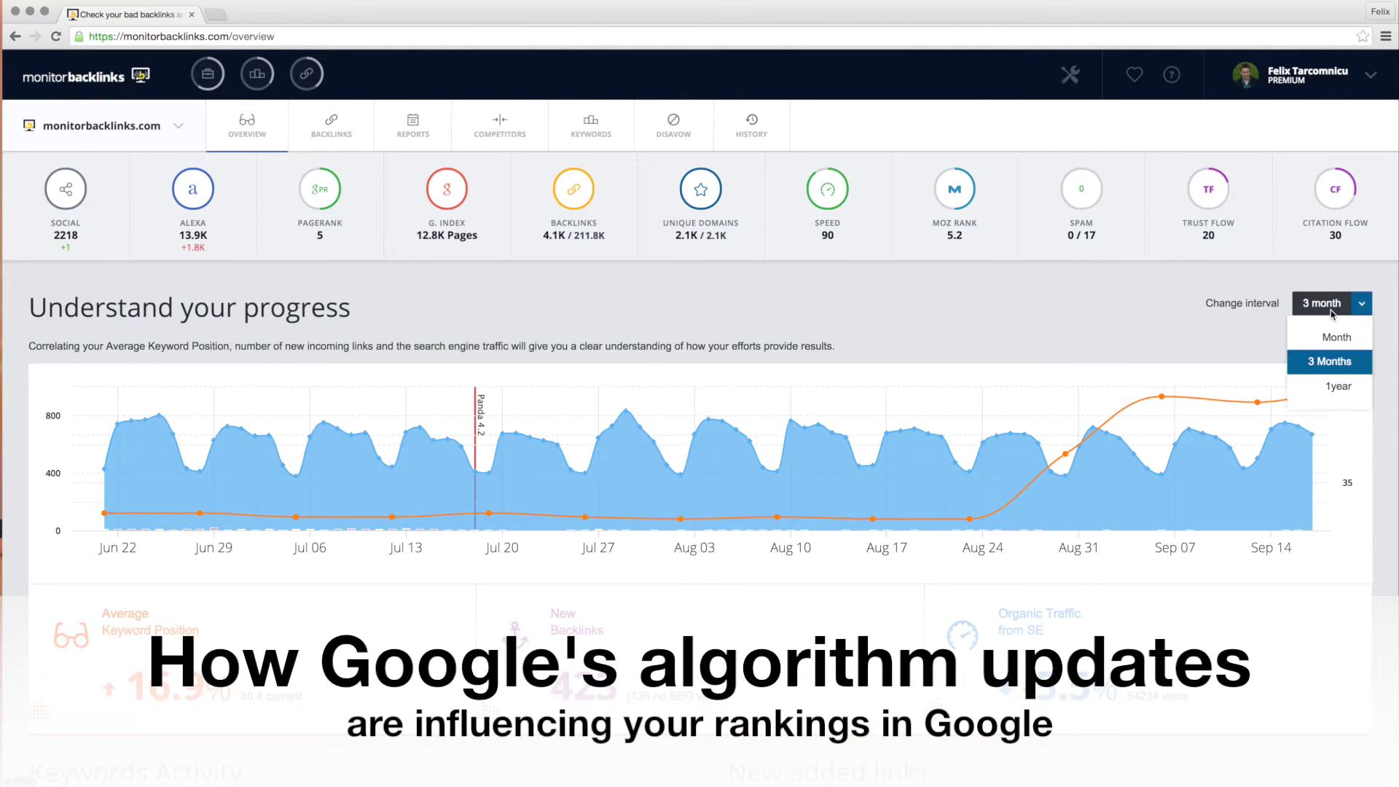
click(1327, 337)
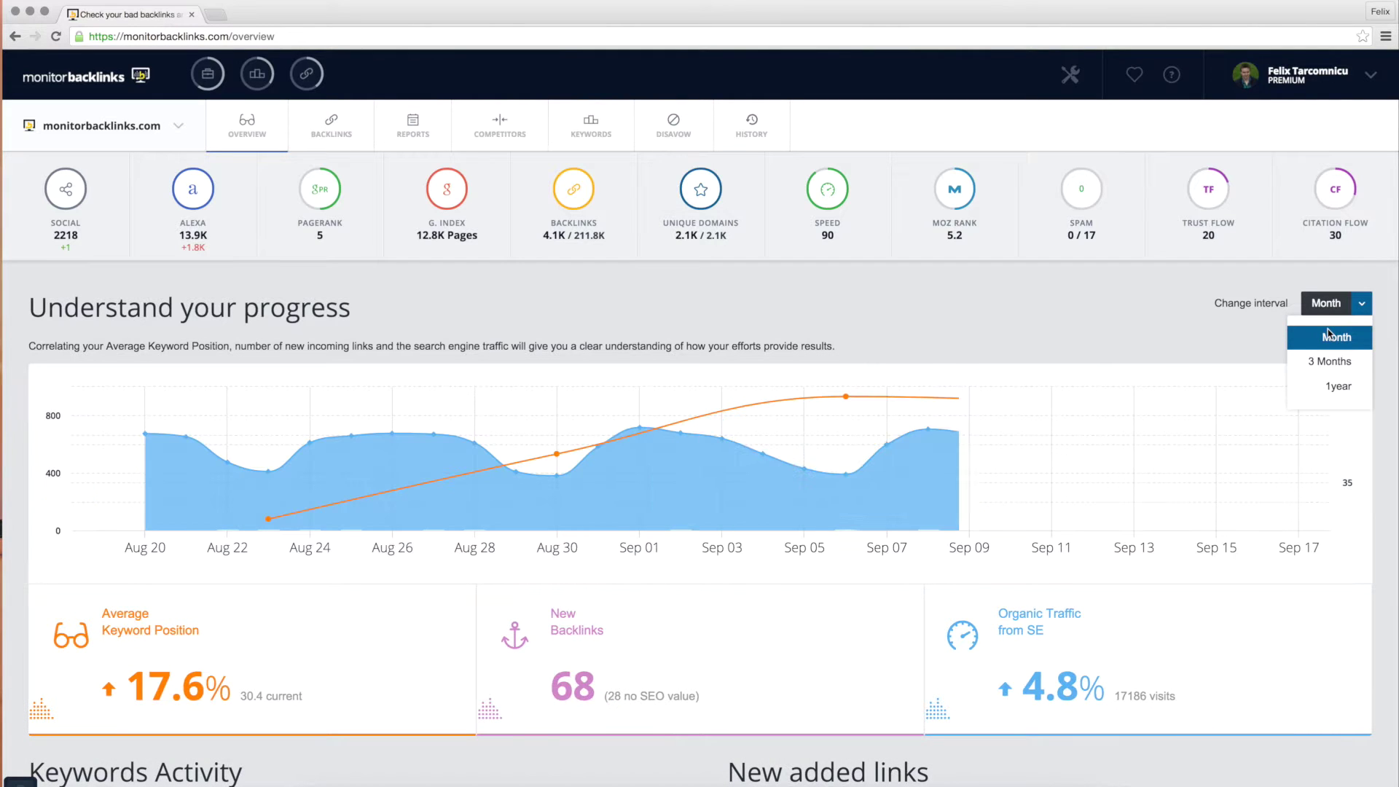
click(1330, 388)
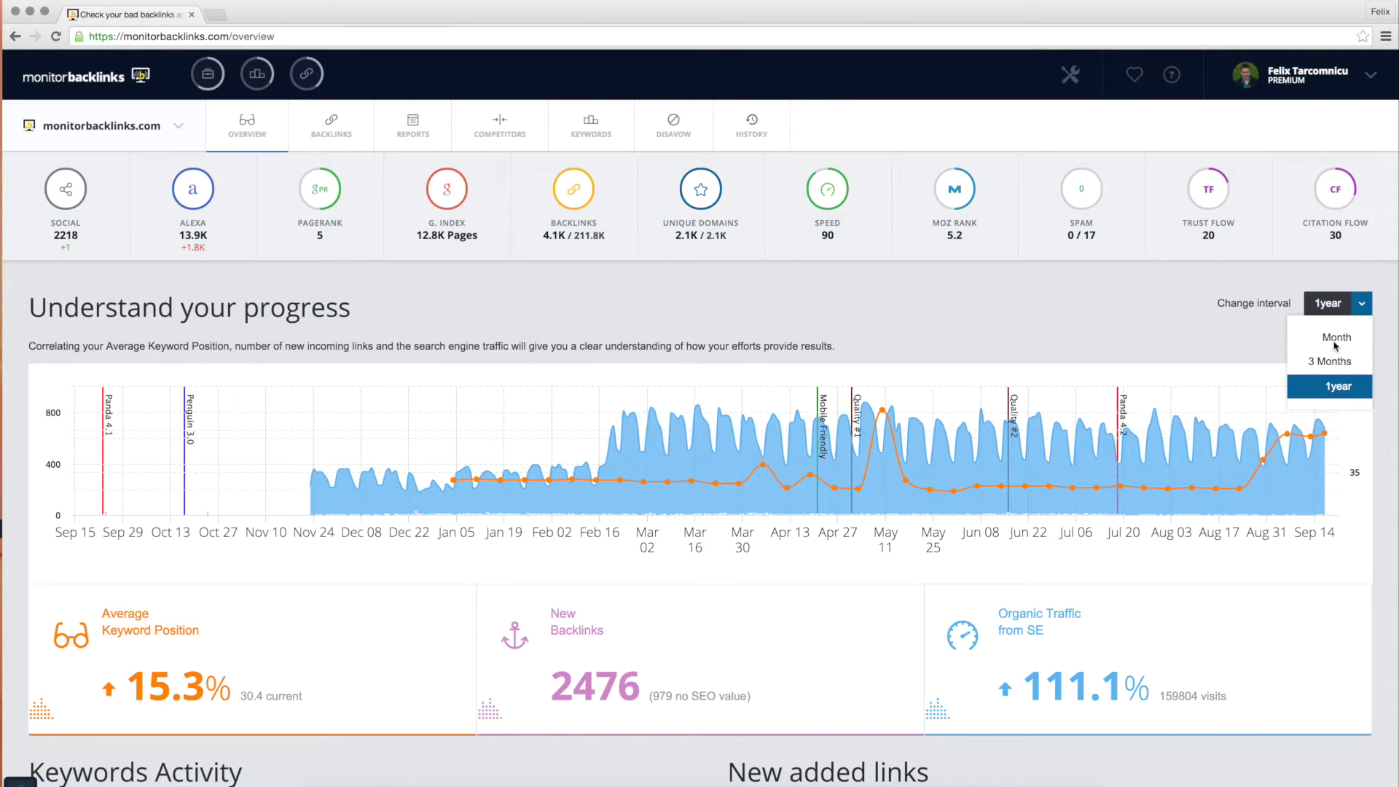
click(1335, 344)
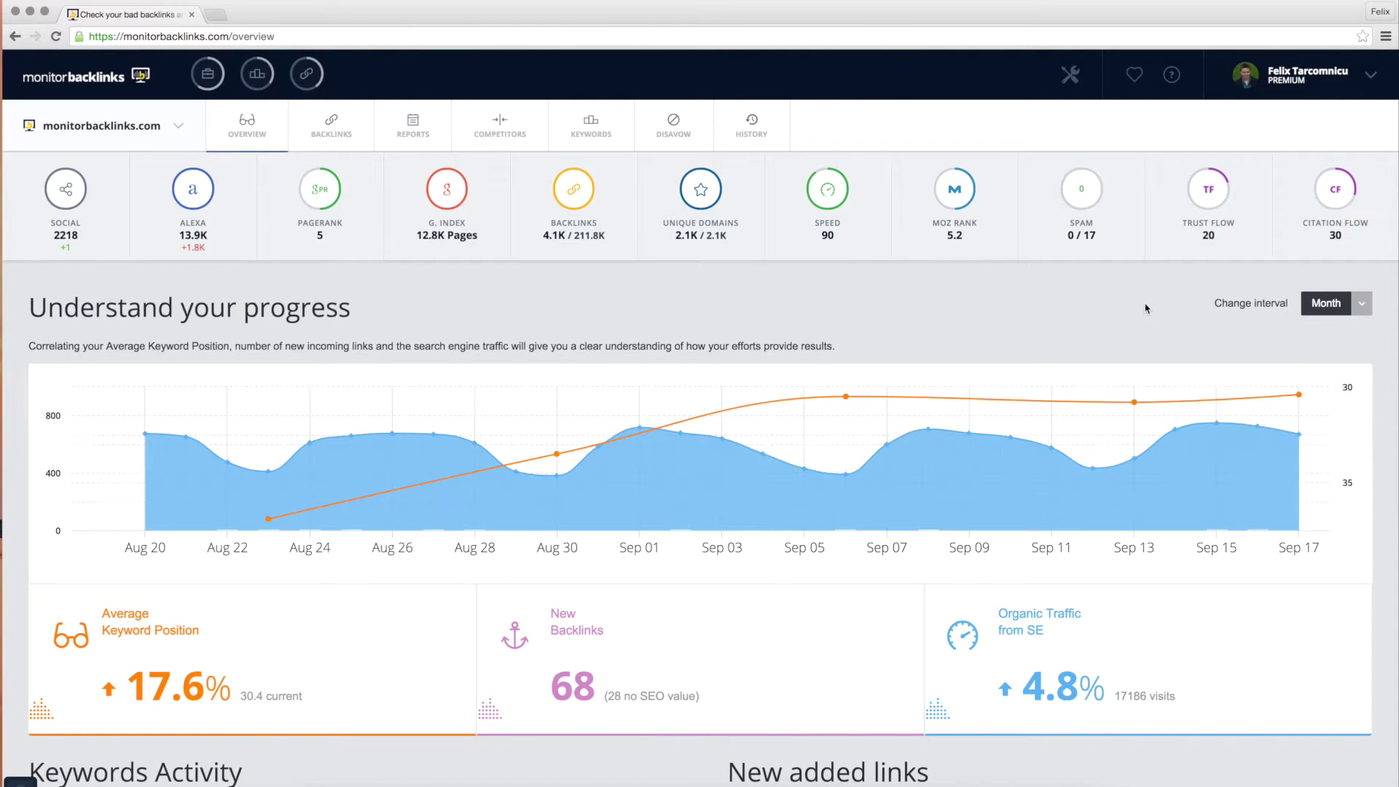
- Hide Organic Traffic from the progress chart
click(1078, 625)
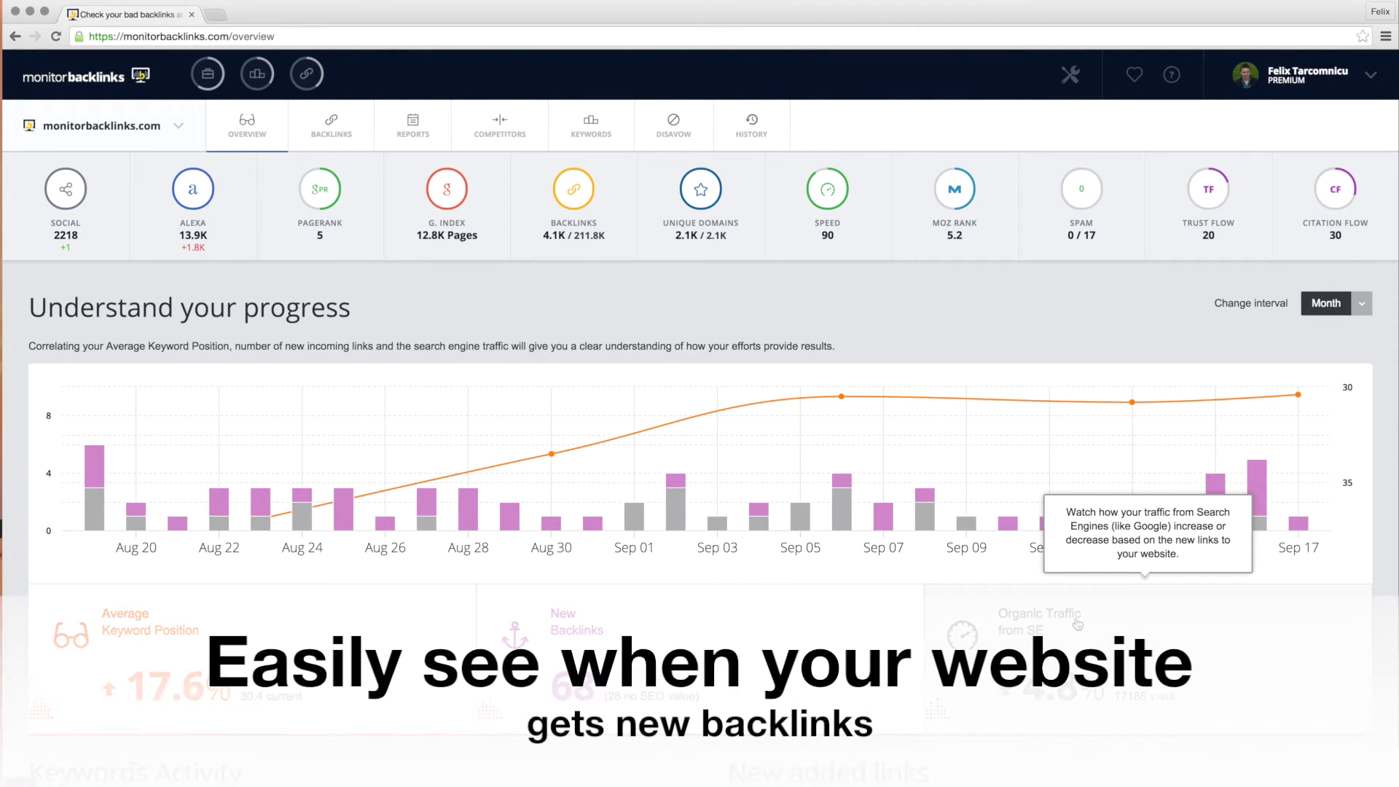
mouse_move(852, 509)
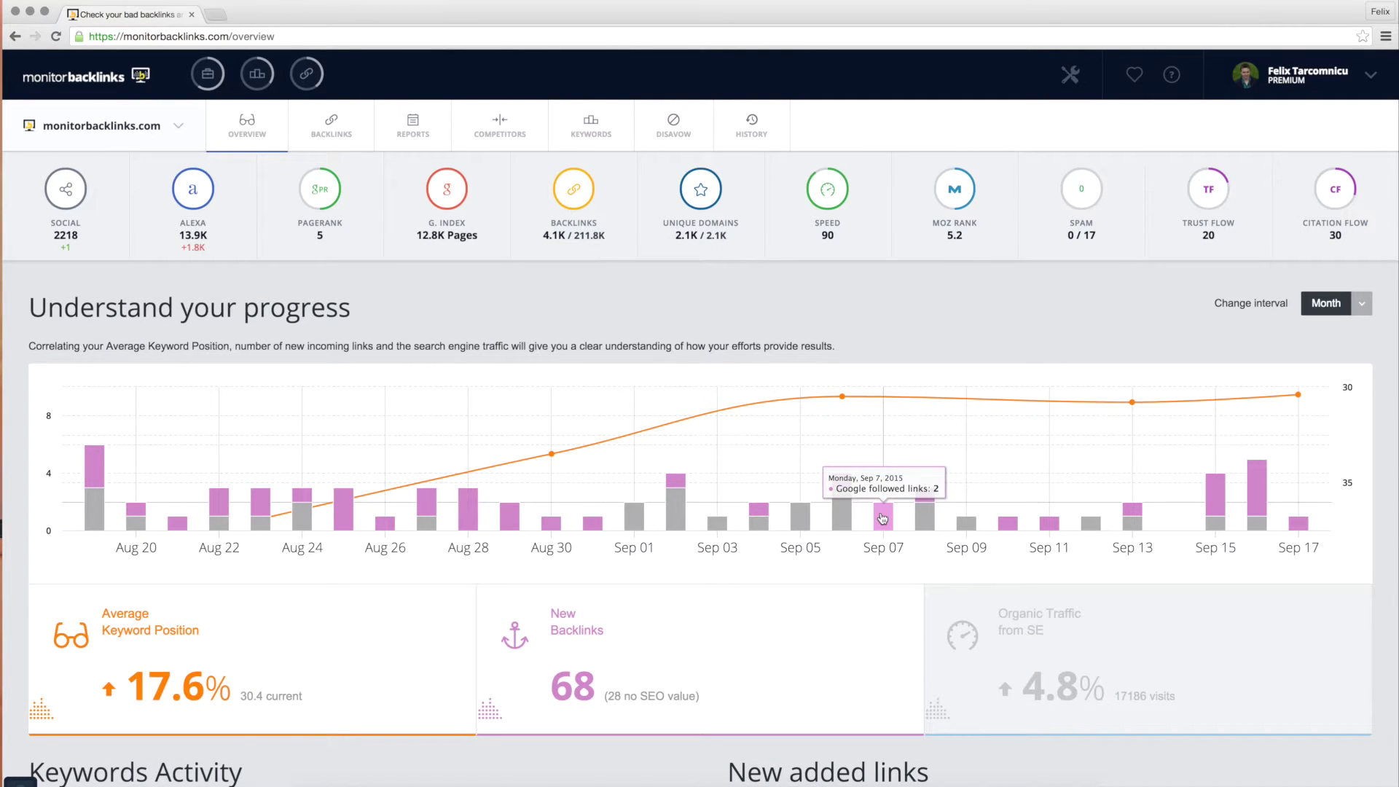
mouse_move(964, 523)
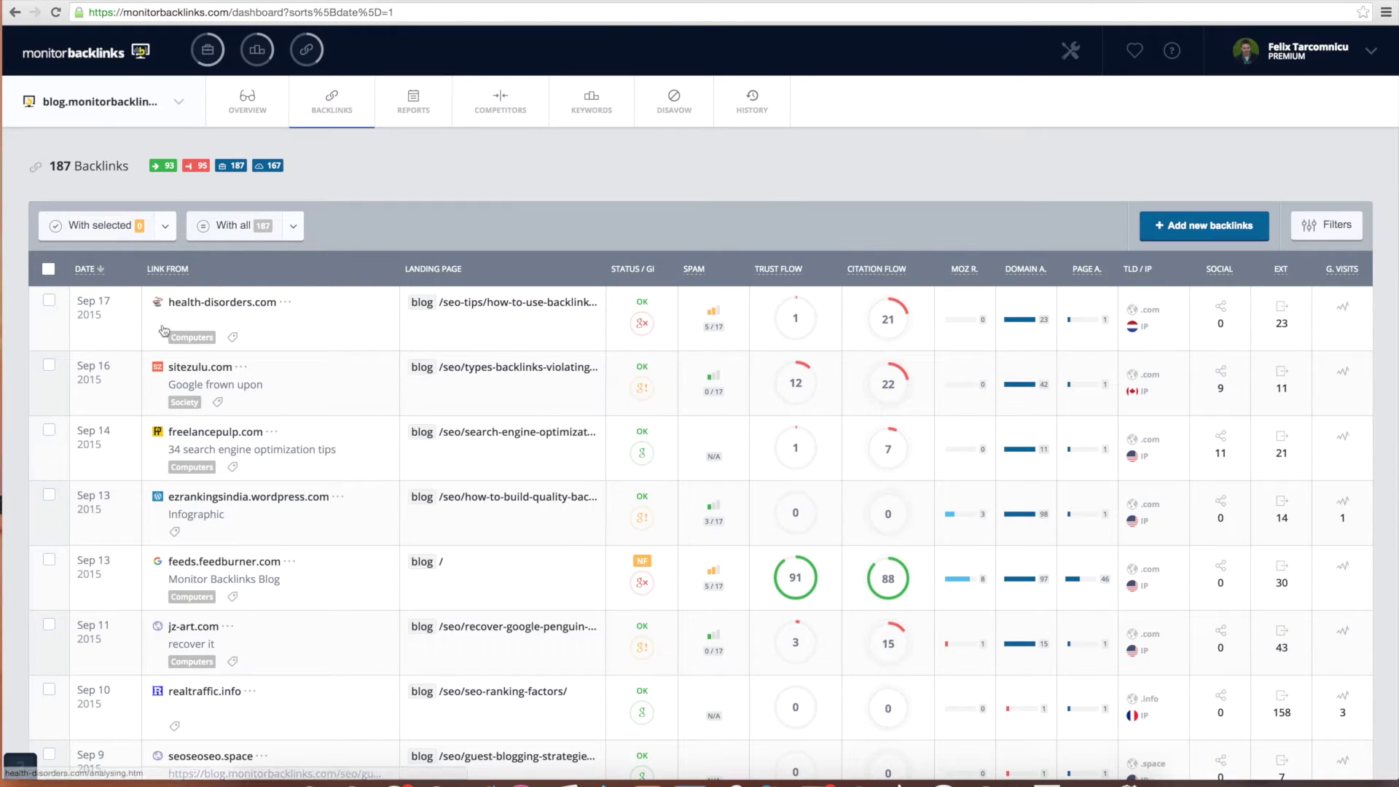
- Scroll through the 187-backlink table and inspect the row tags and notes
scroll(121, 368, down, 3)
scroll(120, 368, down, 2)
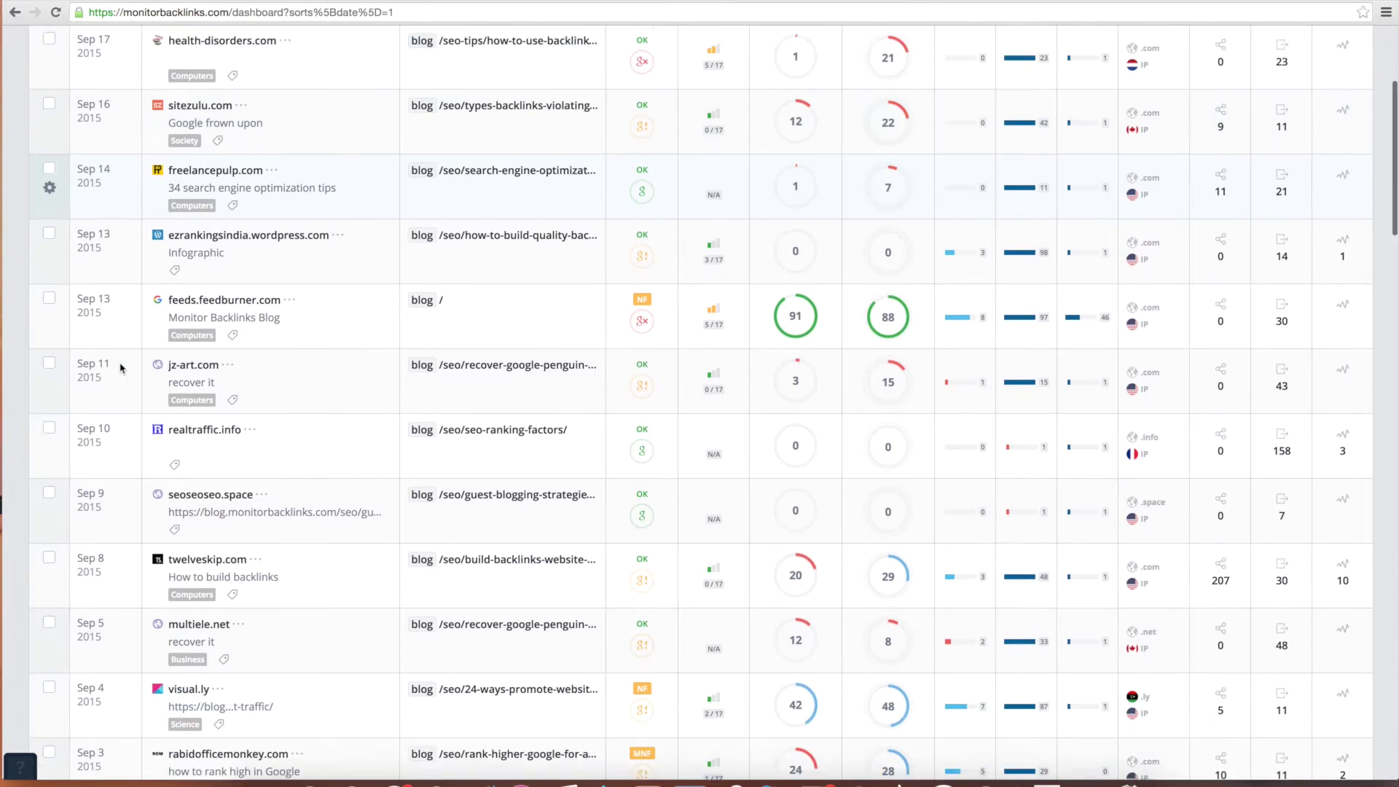
scroll(121, 368, up, 2)
scroll(120, 368, up, 3)
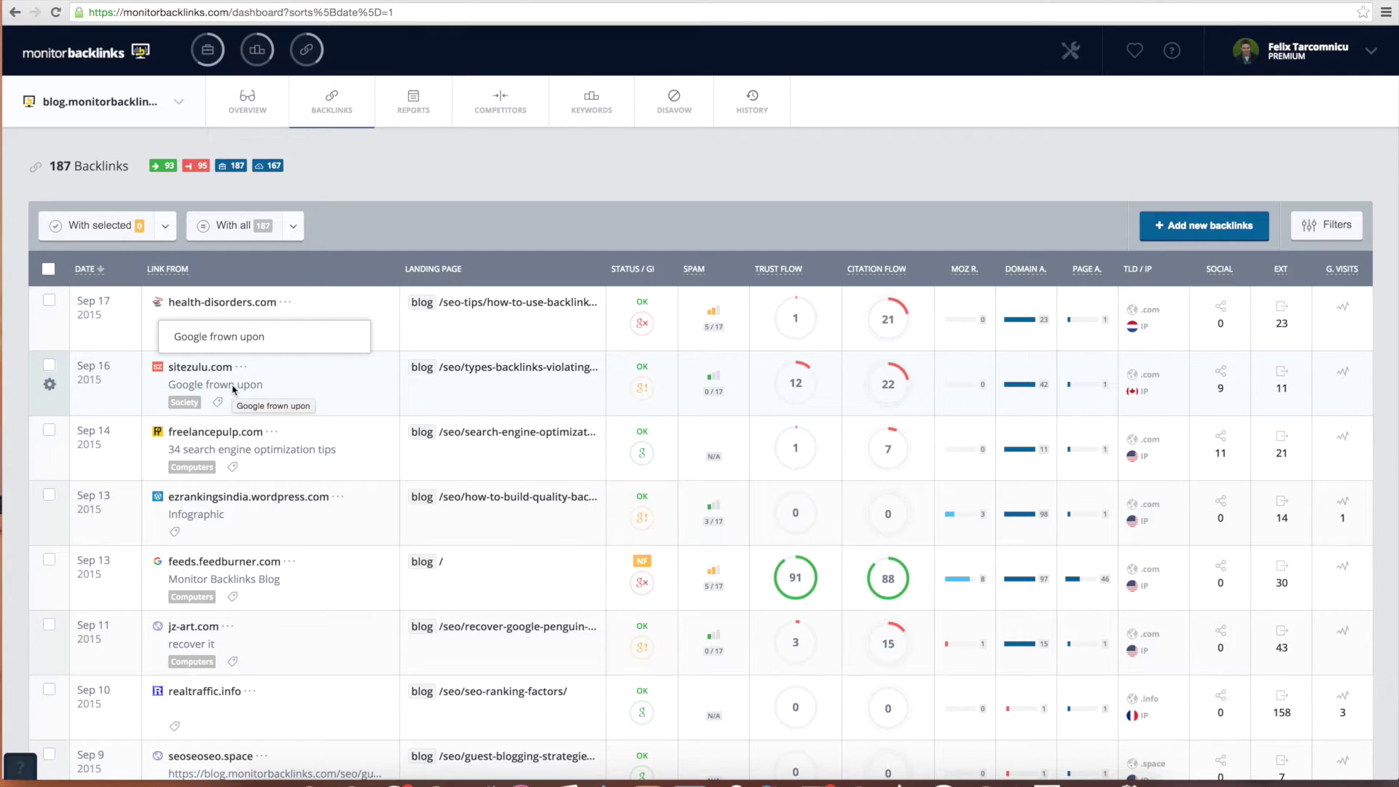
mouse_move(187, 405)
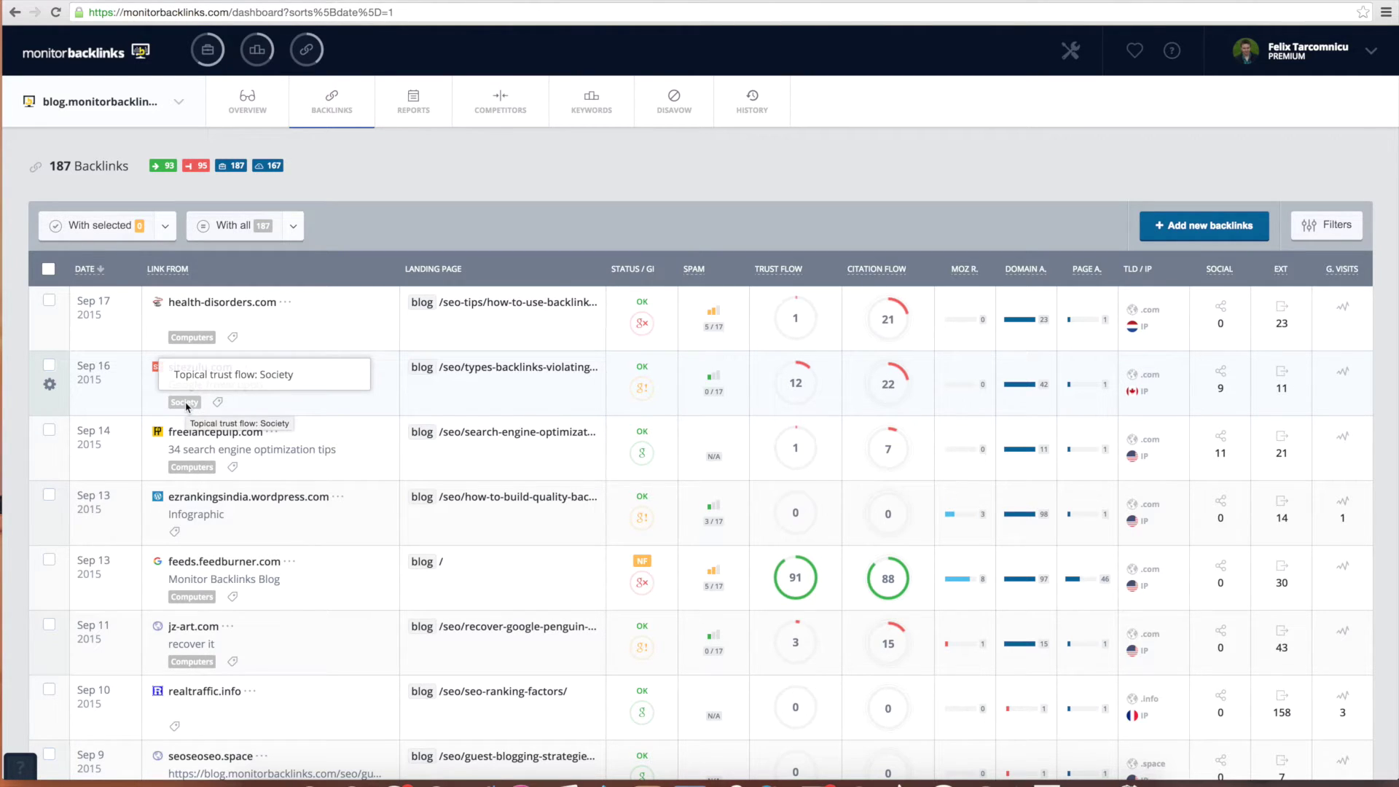
mouse_move(192, 472)
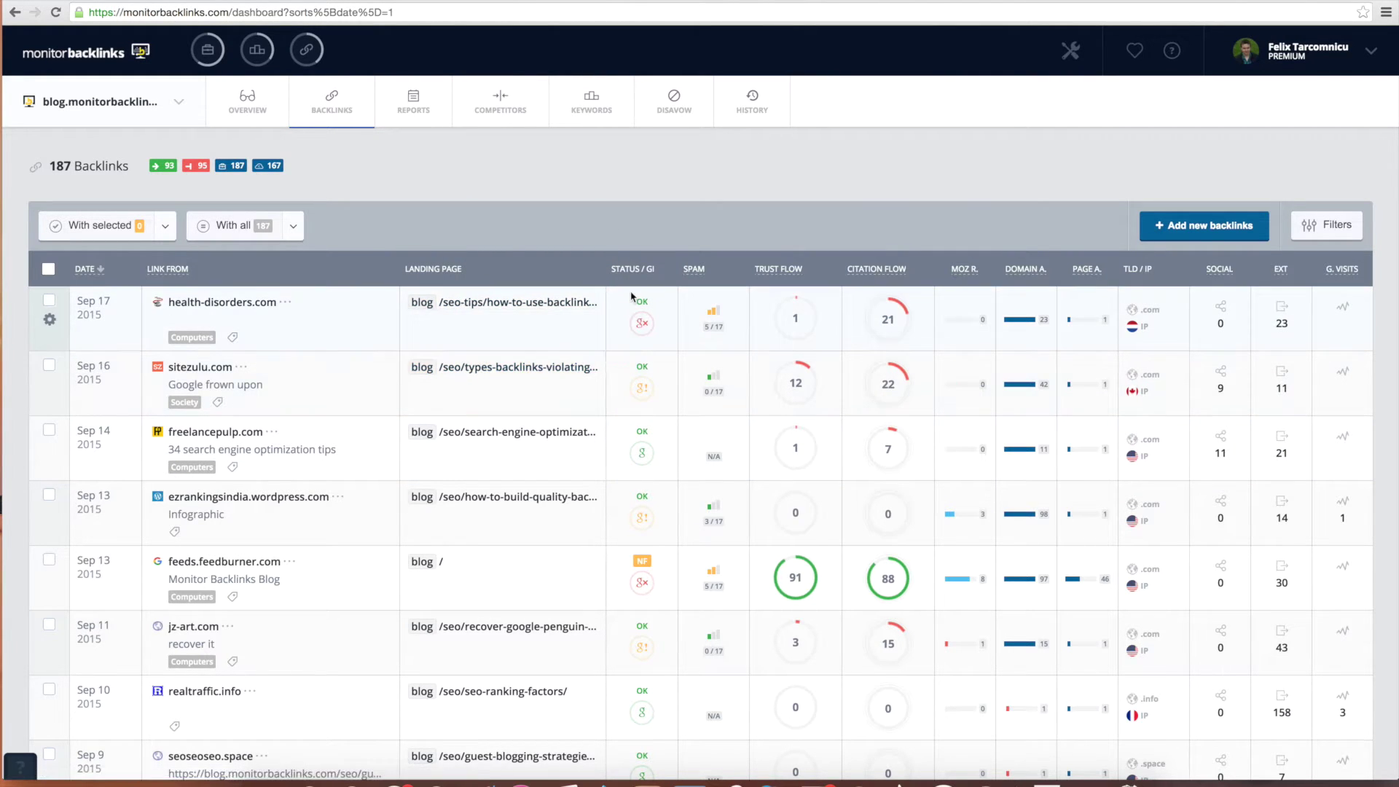
mouse_move(645, 304)
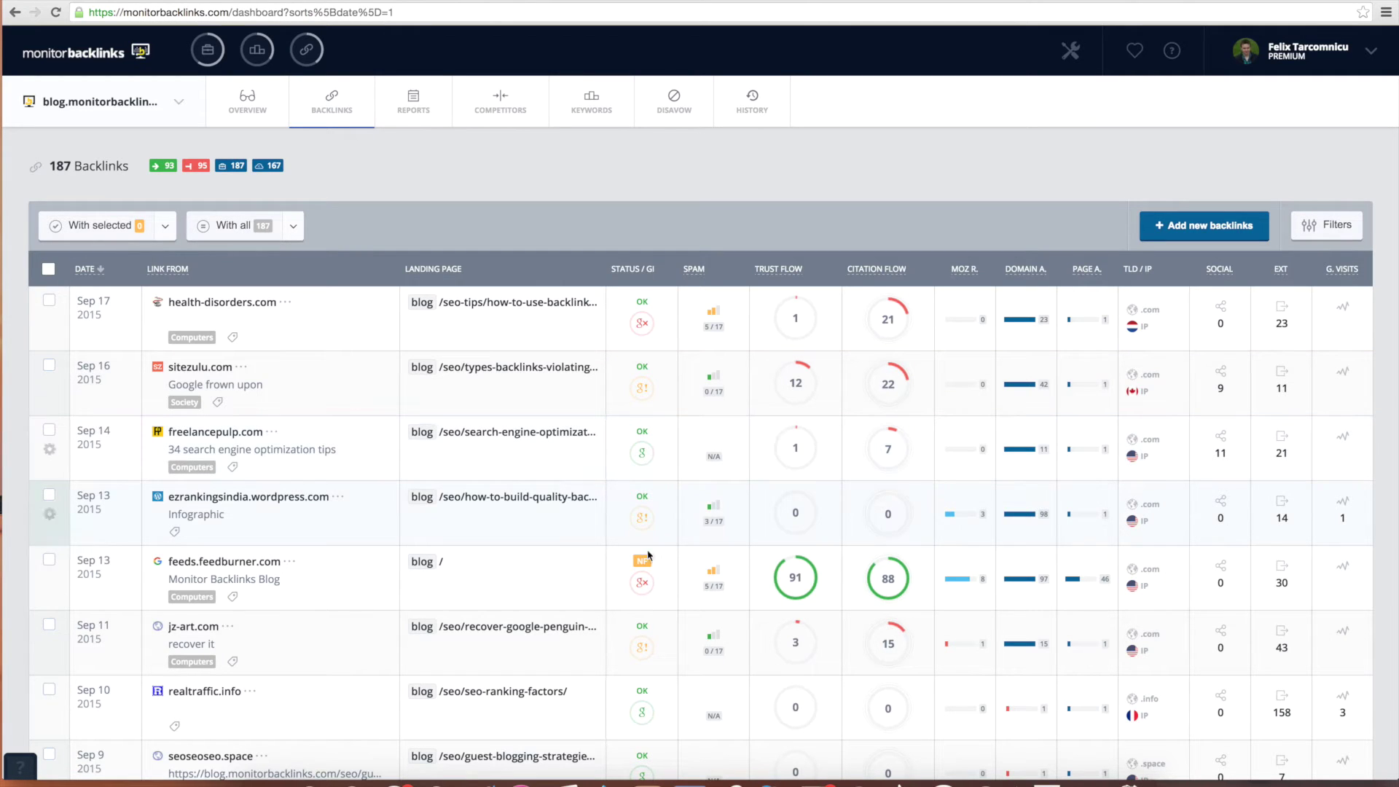
mouse_move(644, 562)
mouse_move(650, 461)
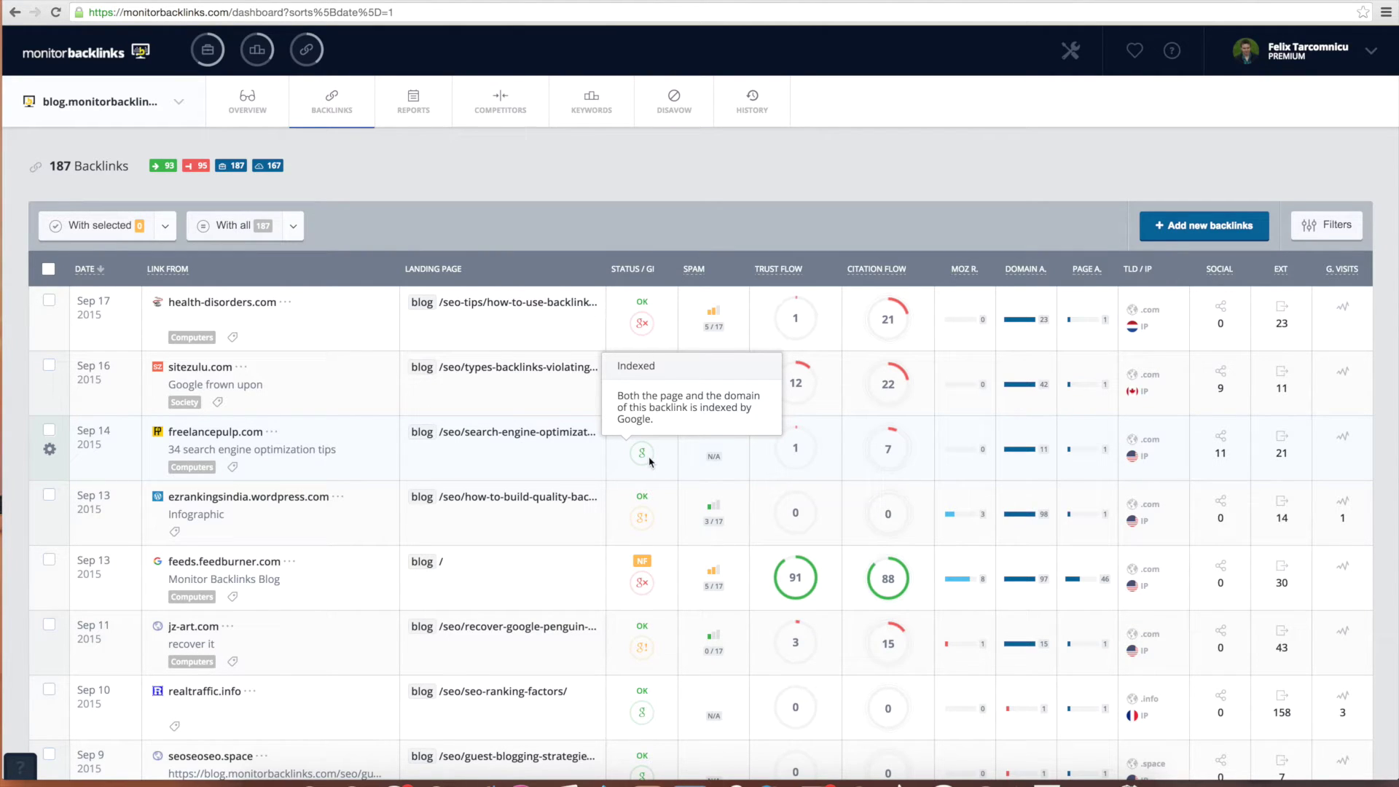
mouse_move(650, 528)
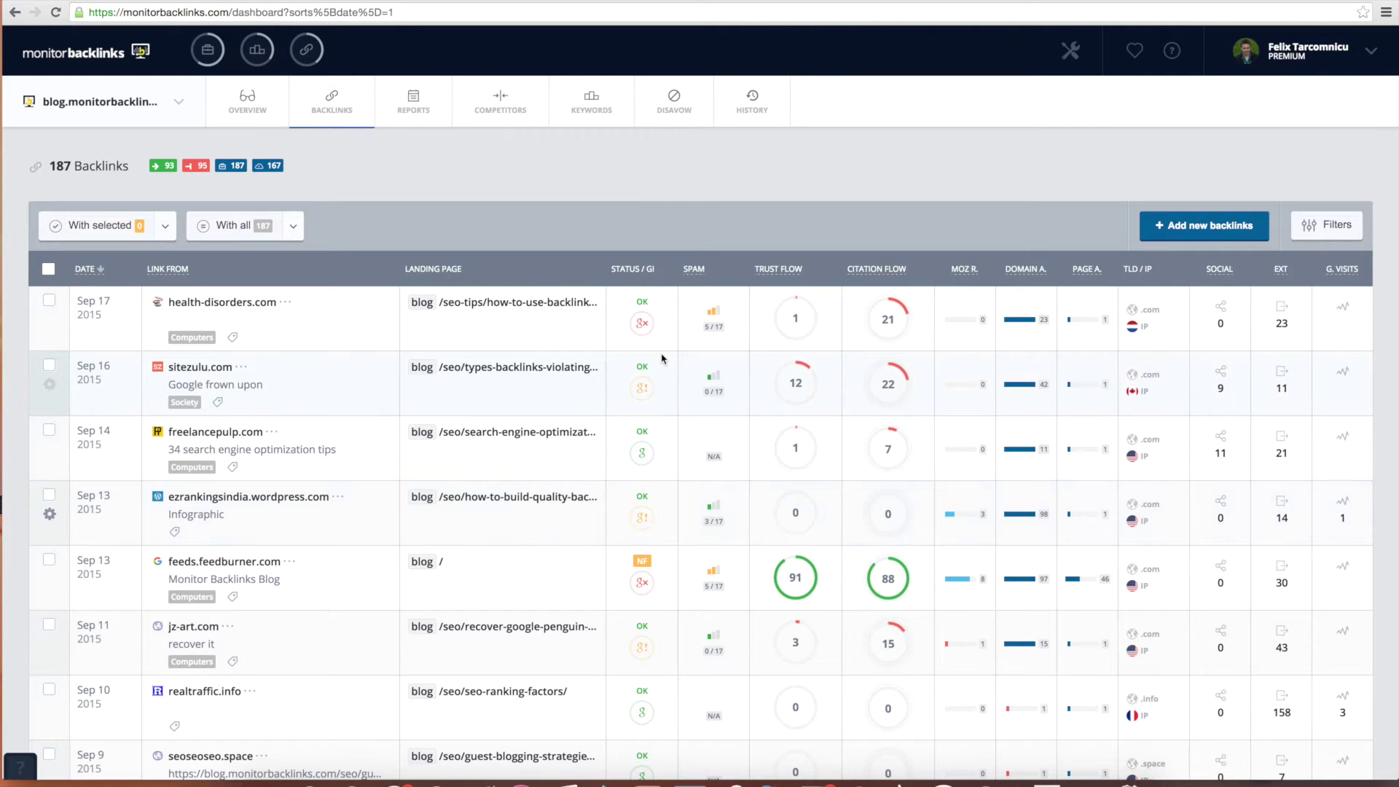
mouse_move(646, 335)
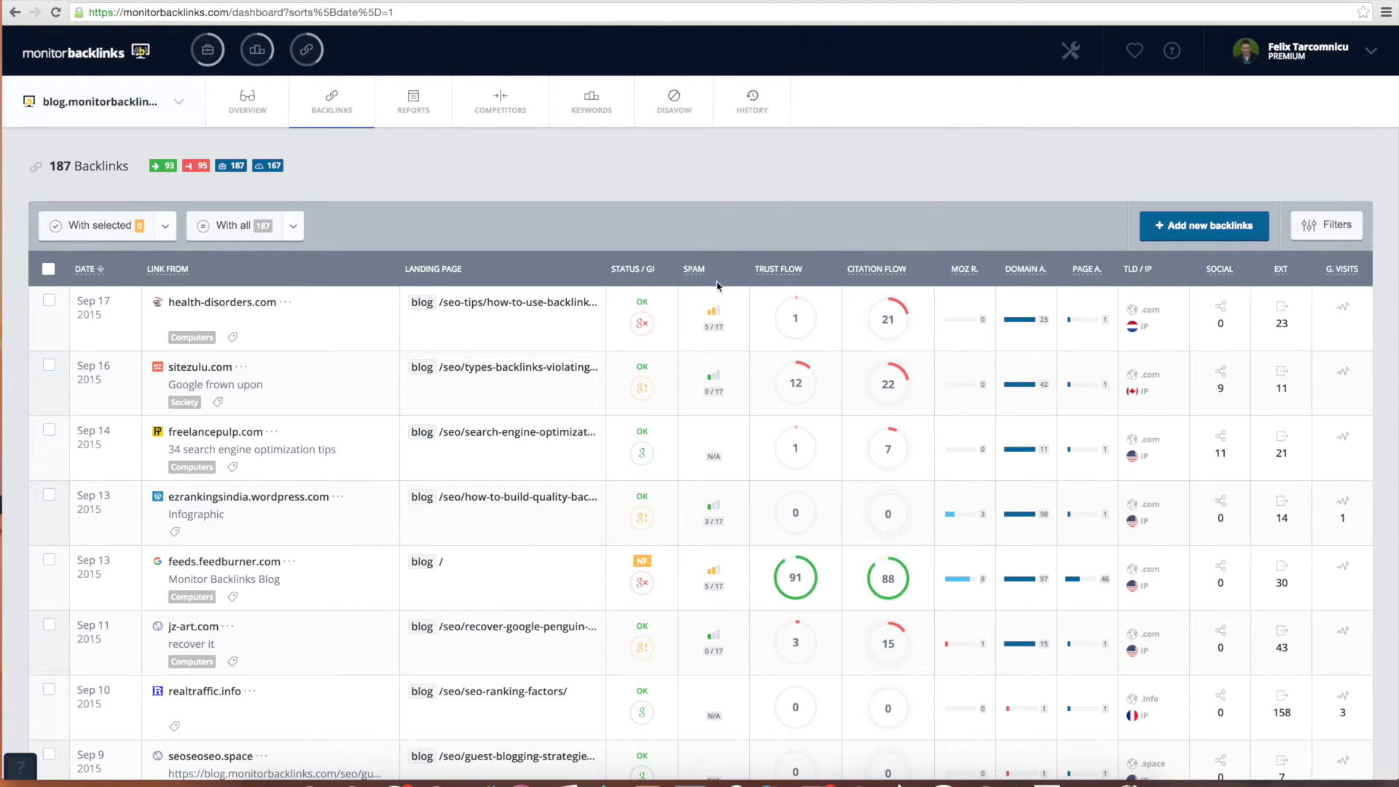
mouse_move(715, 314)
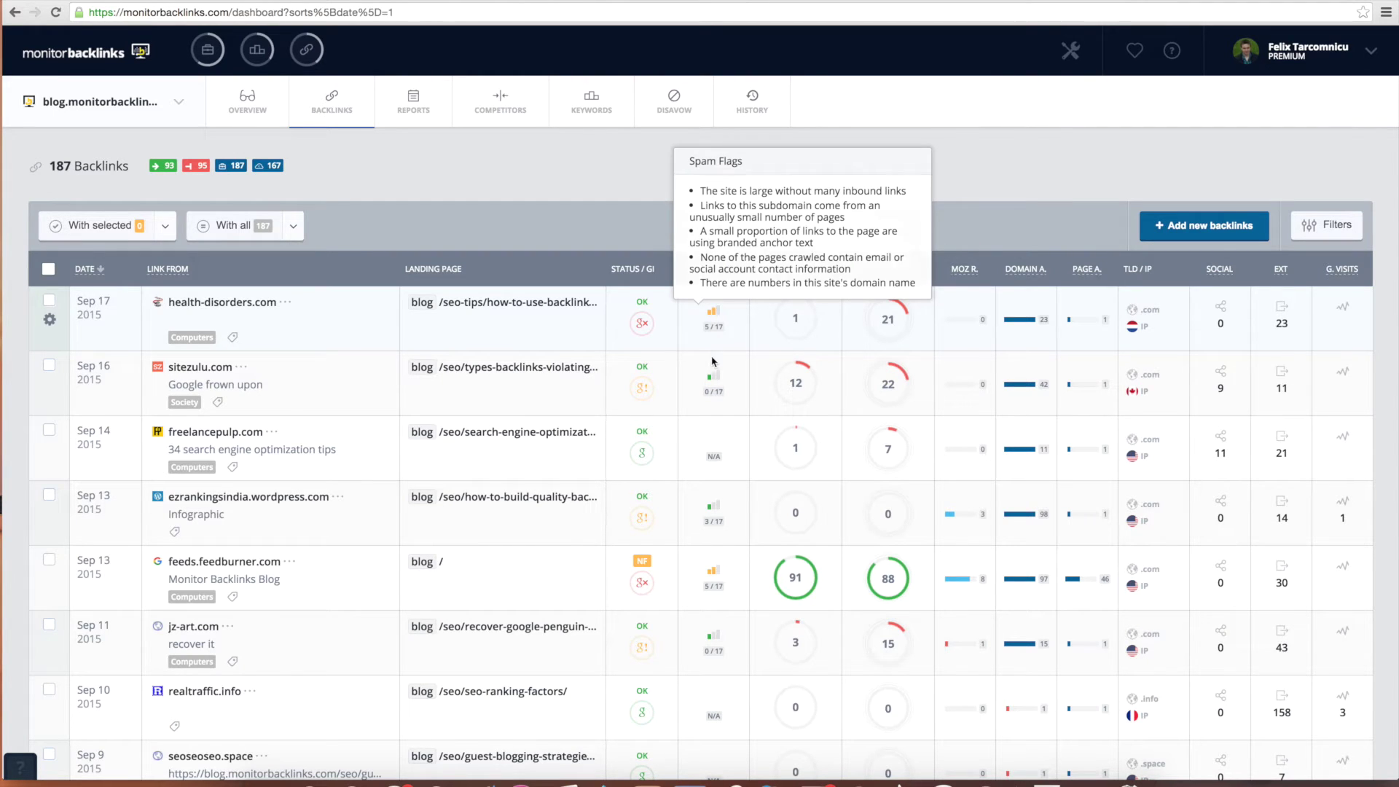
mouse_move(716, 376)
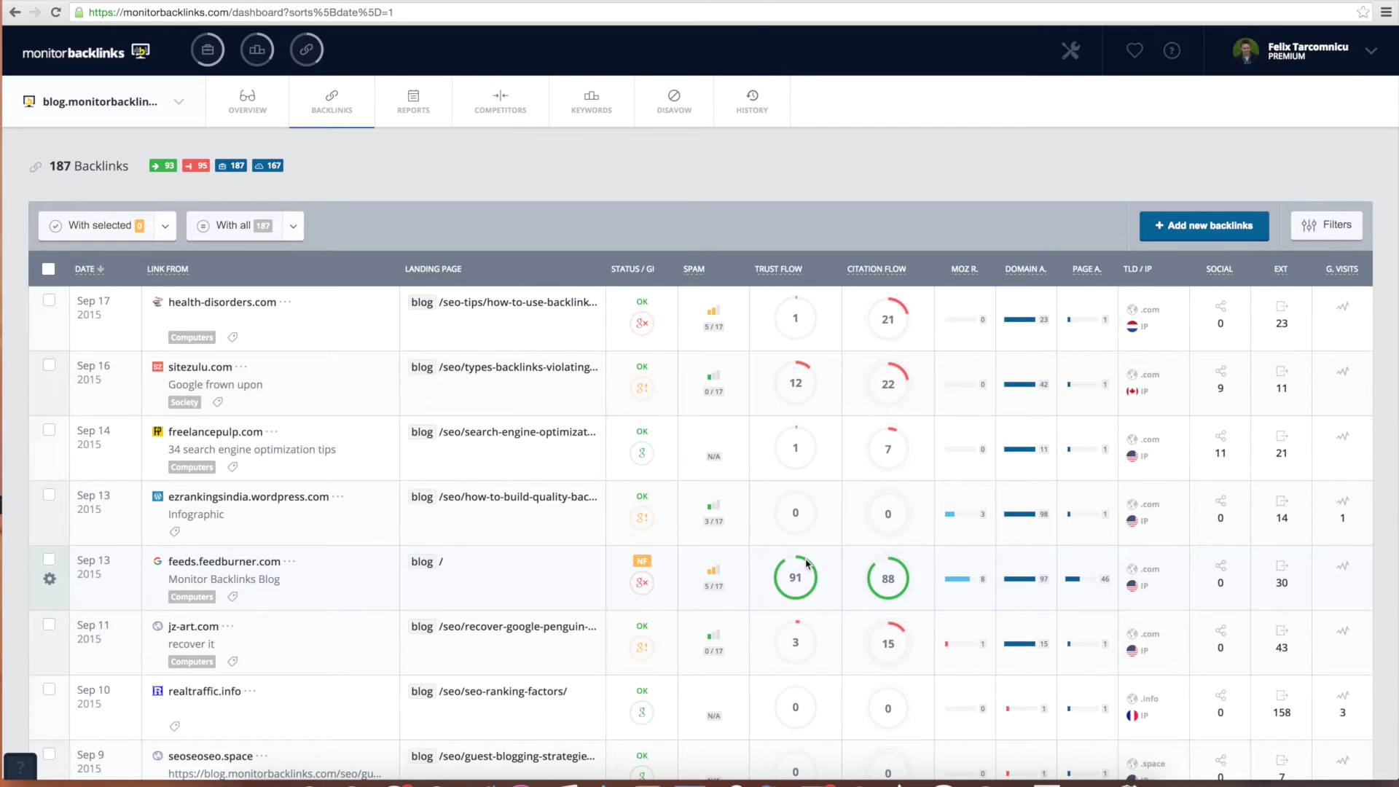
scroll(806, 562, down, 5)
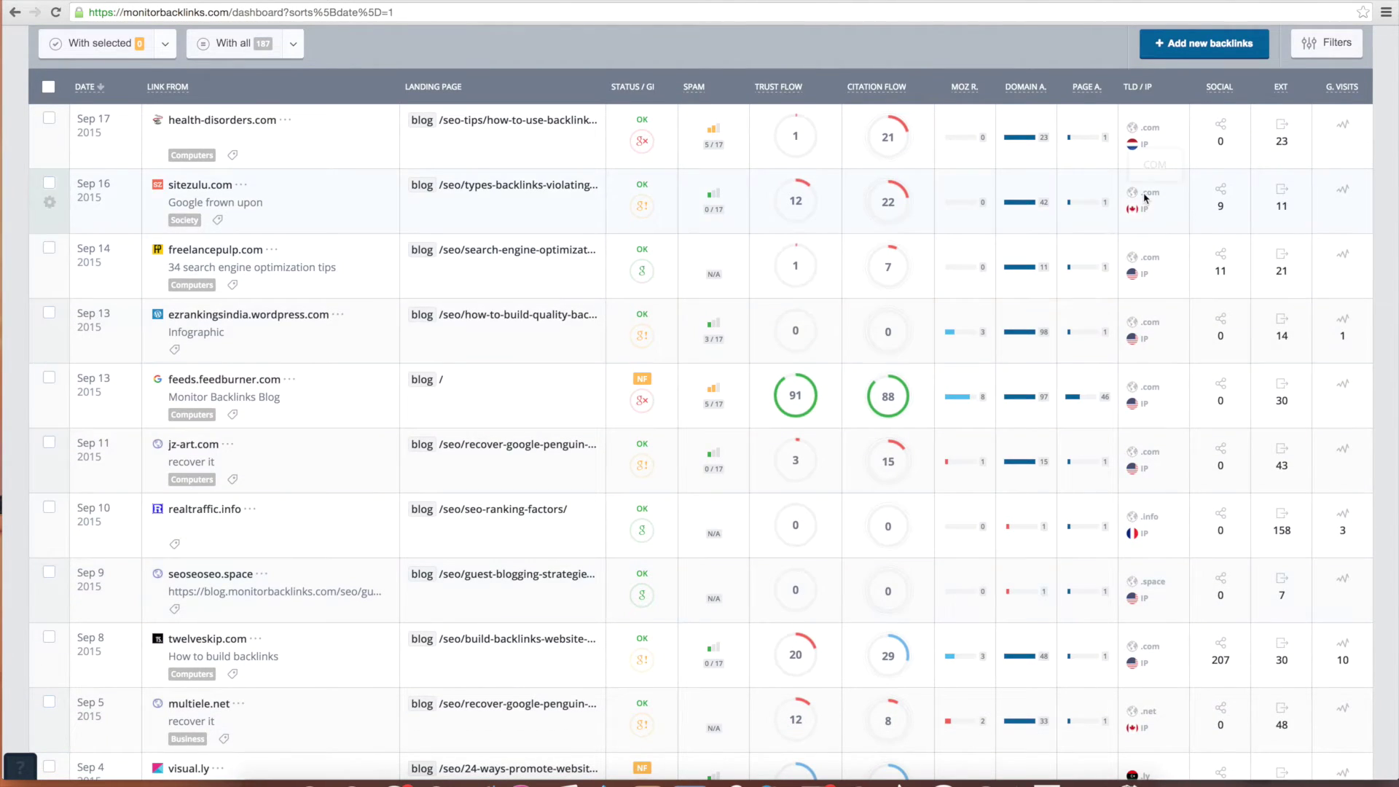
mouse_move(1147, 145)
mouse_move(1134, 214)
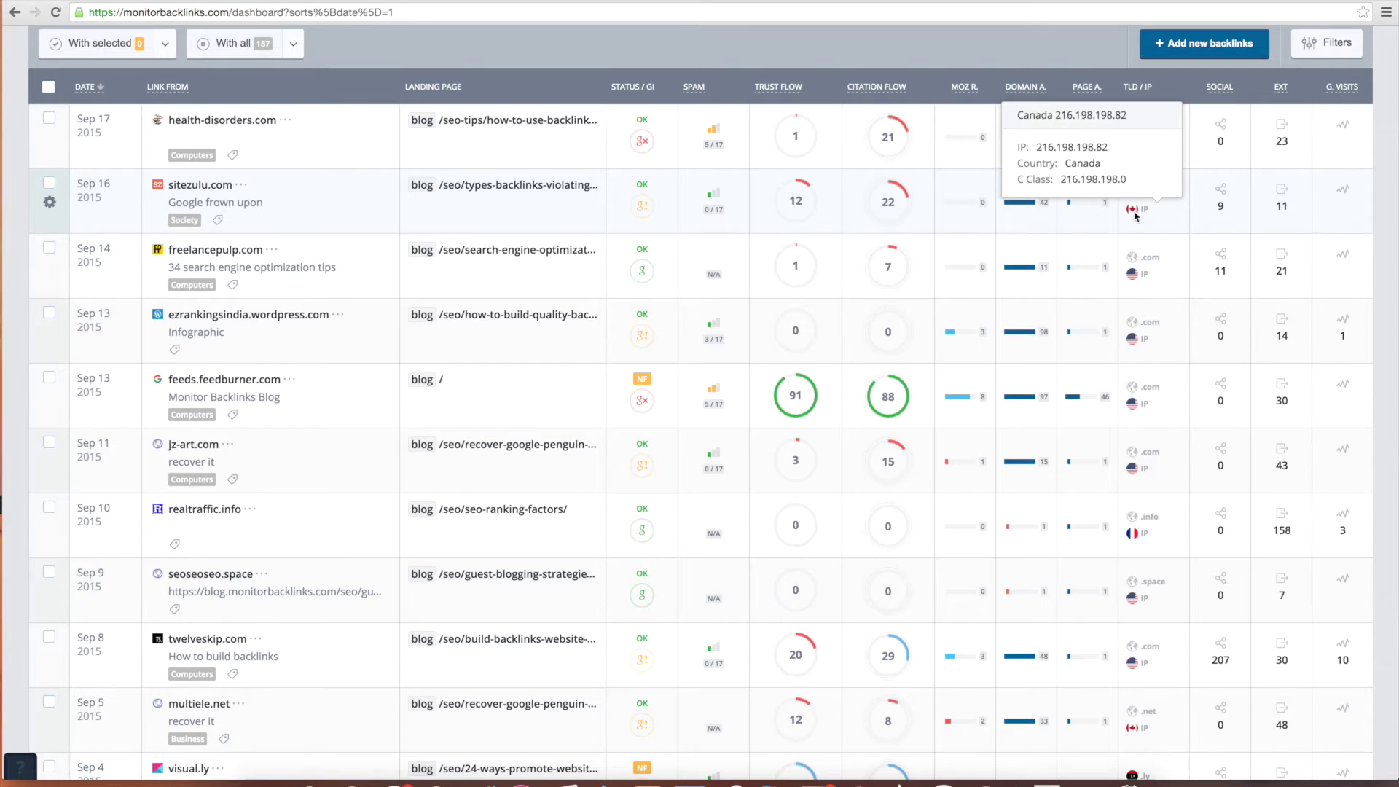
mouse_move(1134, 534)
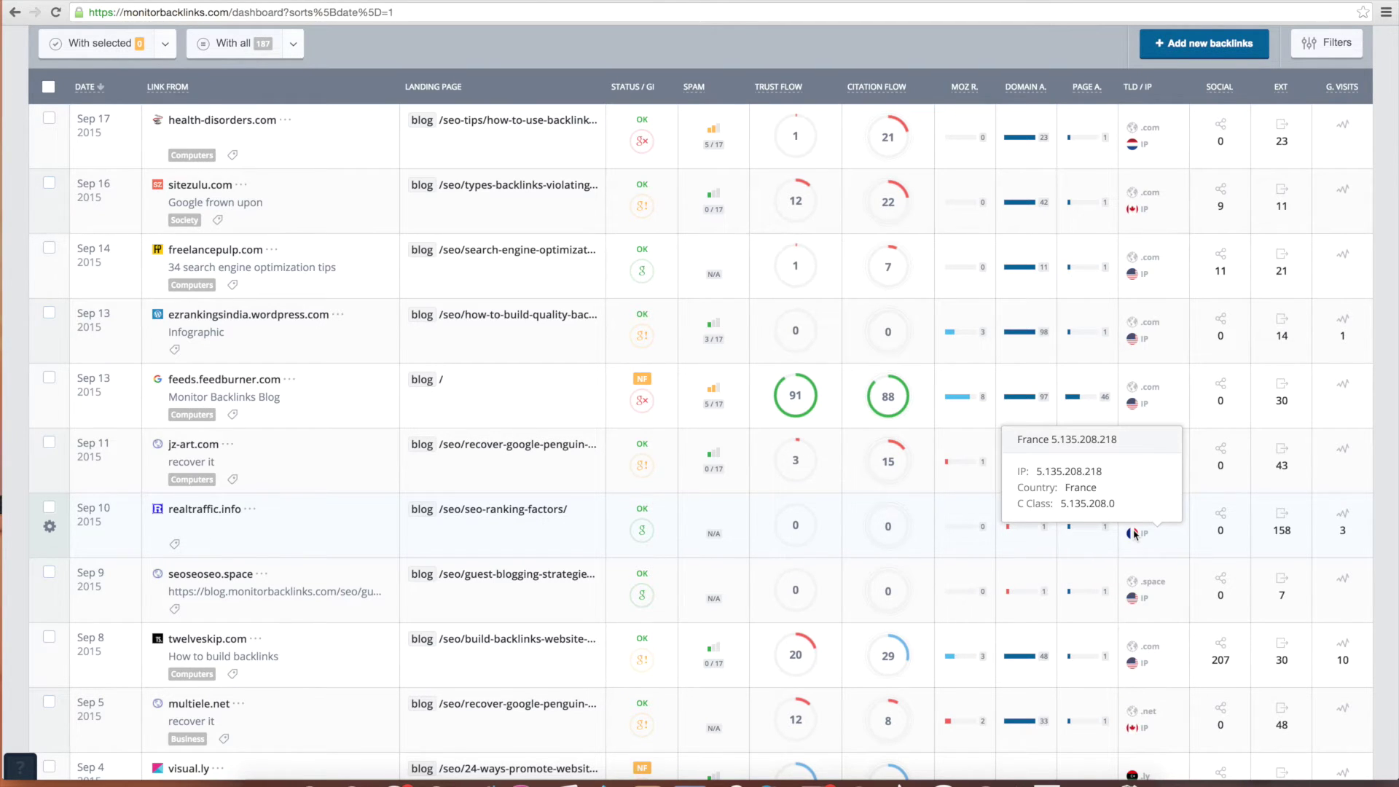
scroll(1134, 534, up, 3)
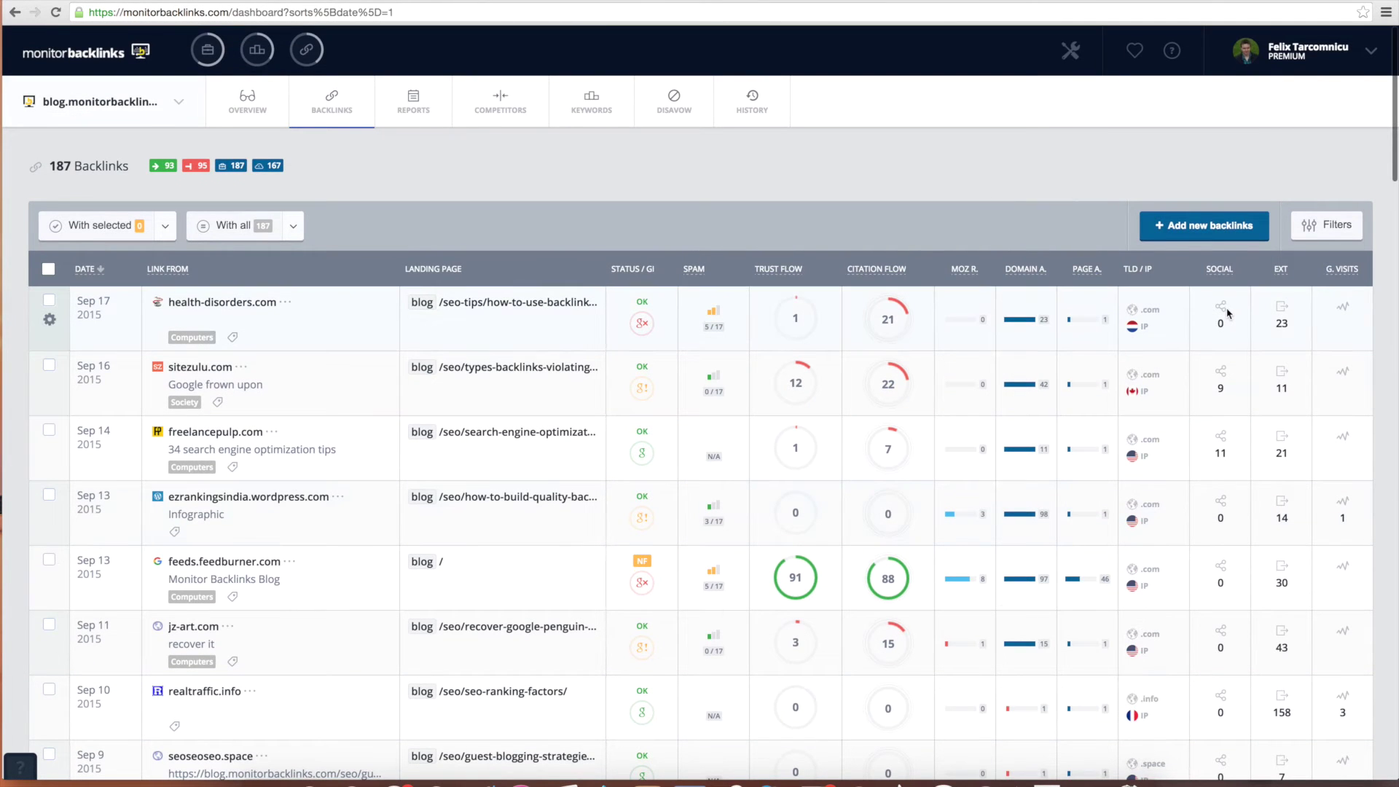
mouse_move(1221, 373)
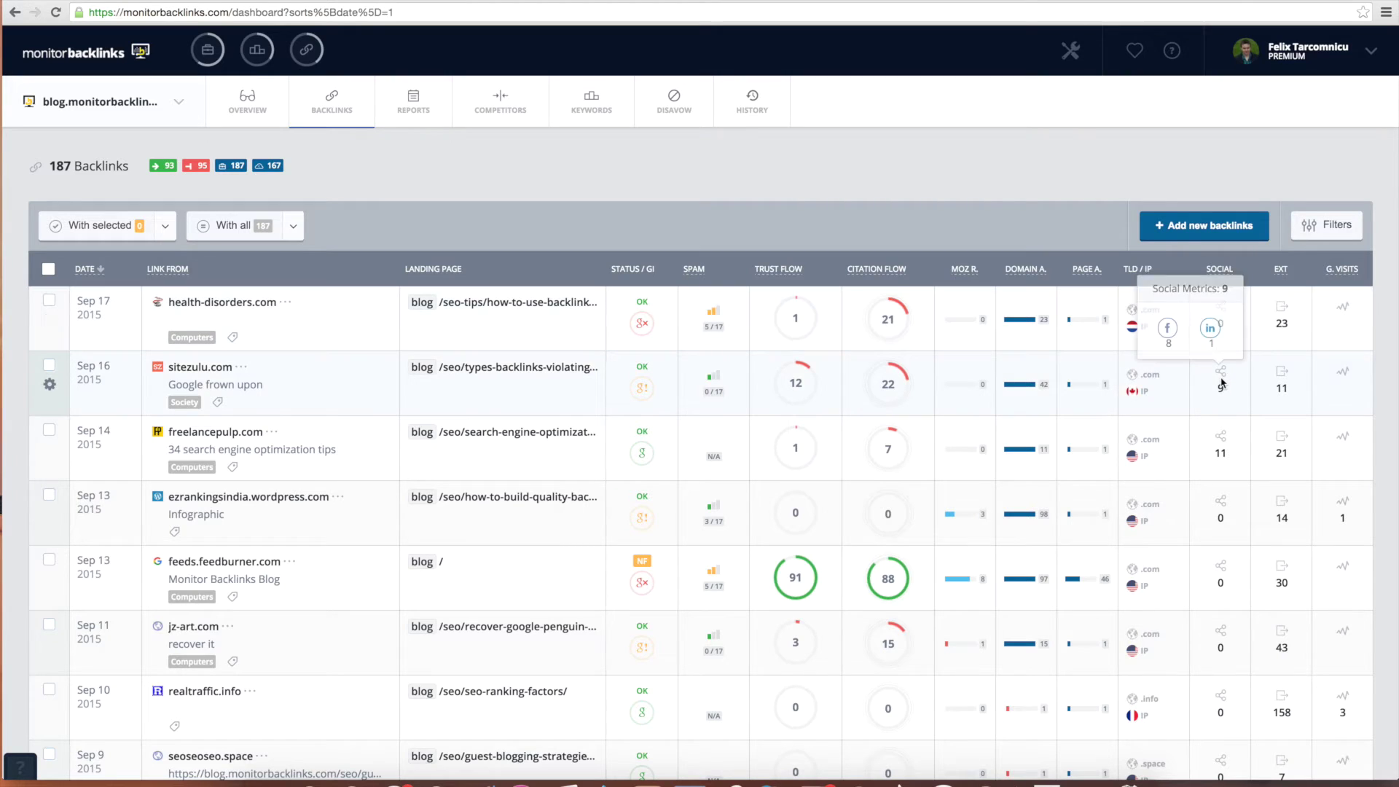
mouse_move(1222, 436)
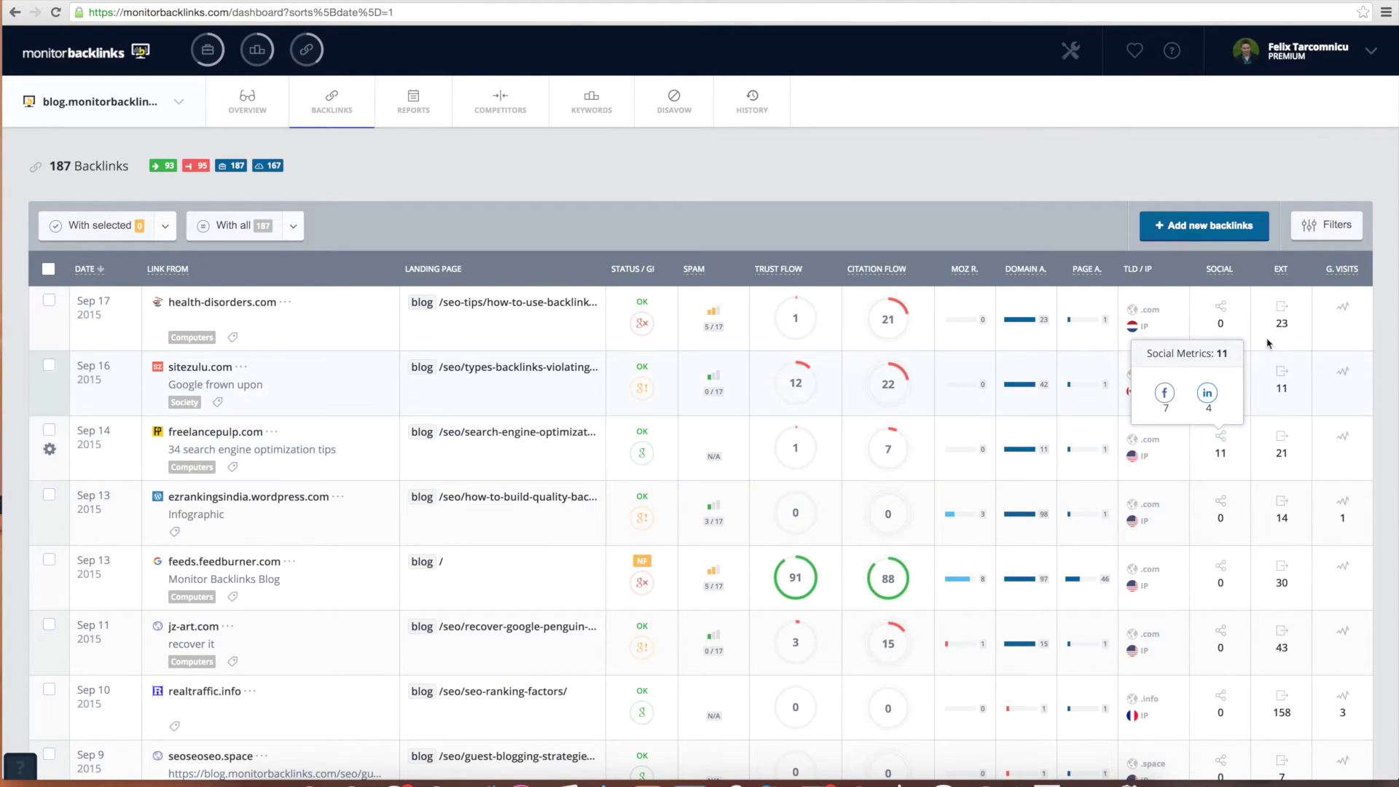
mouse_move(1285, 323)
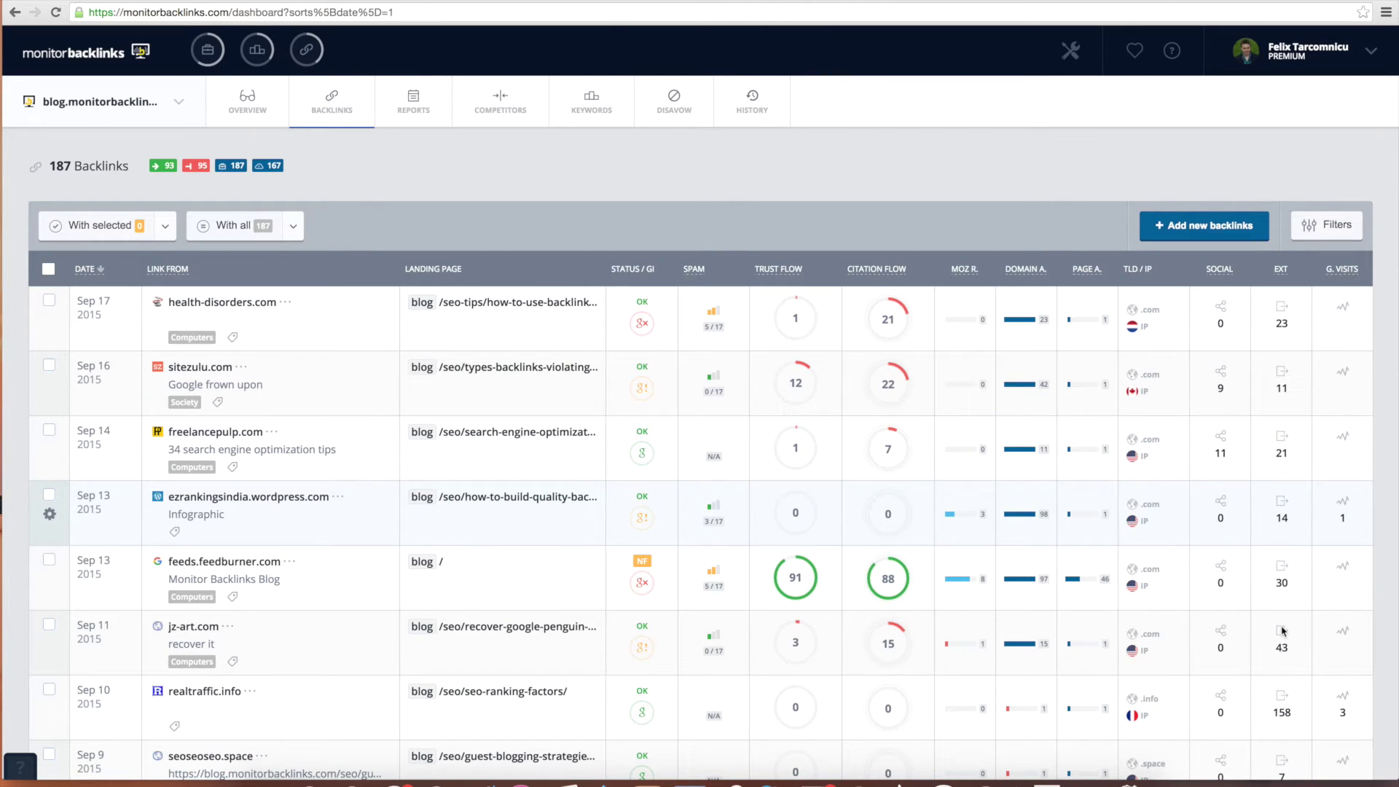
mouse_move(1286, 714)
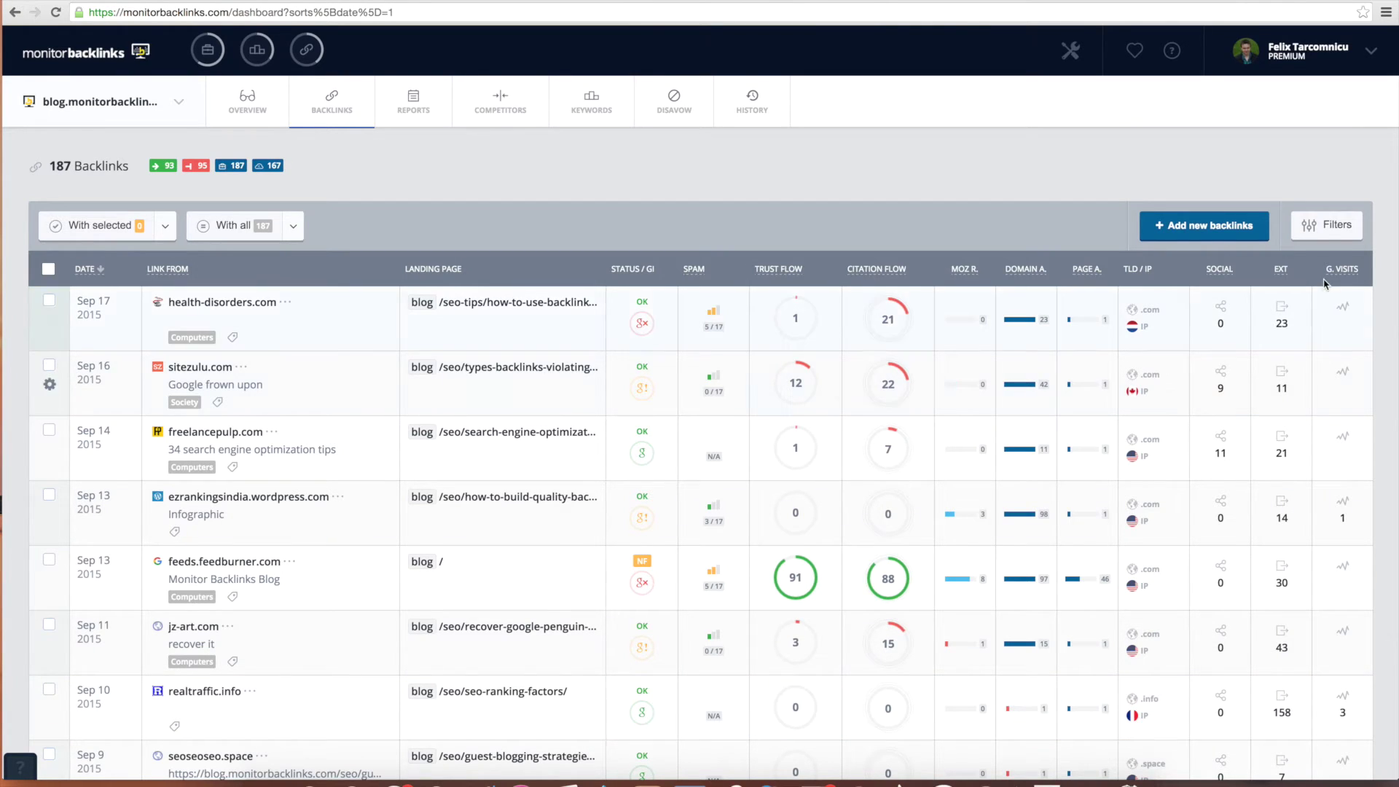
- Sort backlinks by the G. VISITS column, highest Google Analytics visits first
mouse_move(1352, 274)
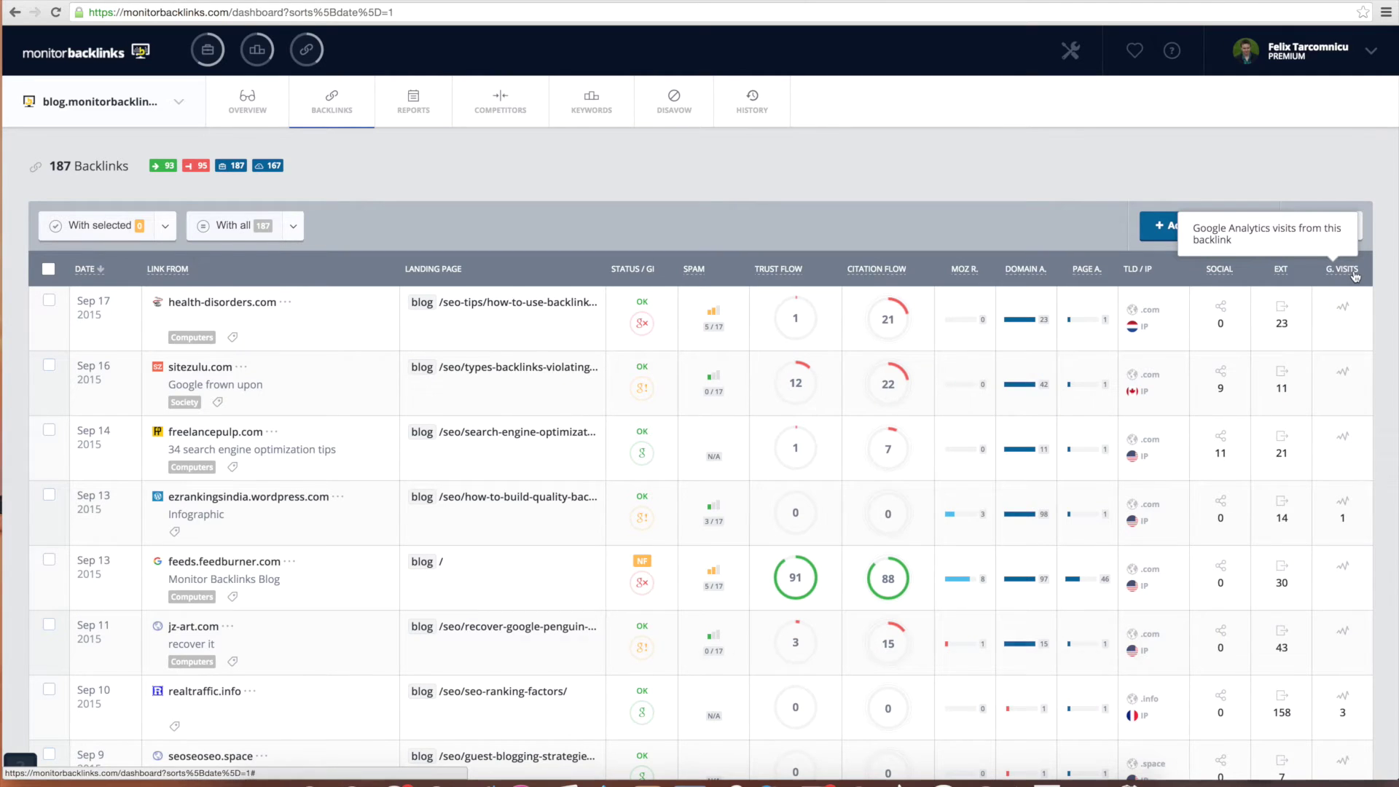
scroll(1354, 275, down, 1)
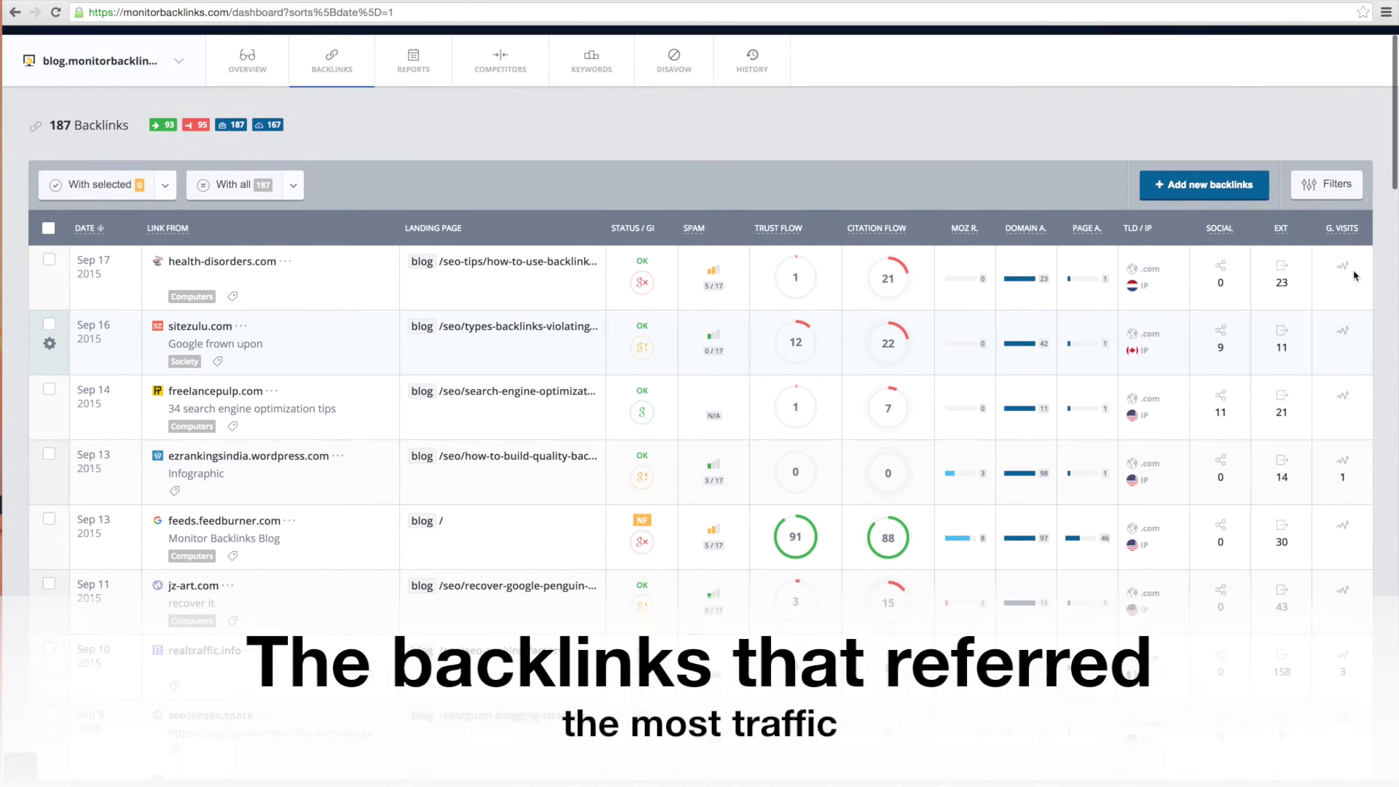
scroll(1354, 275, up, 1)
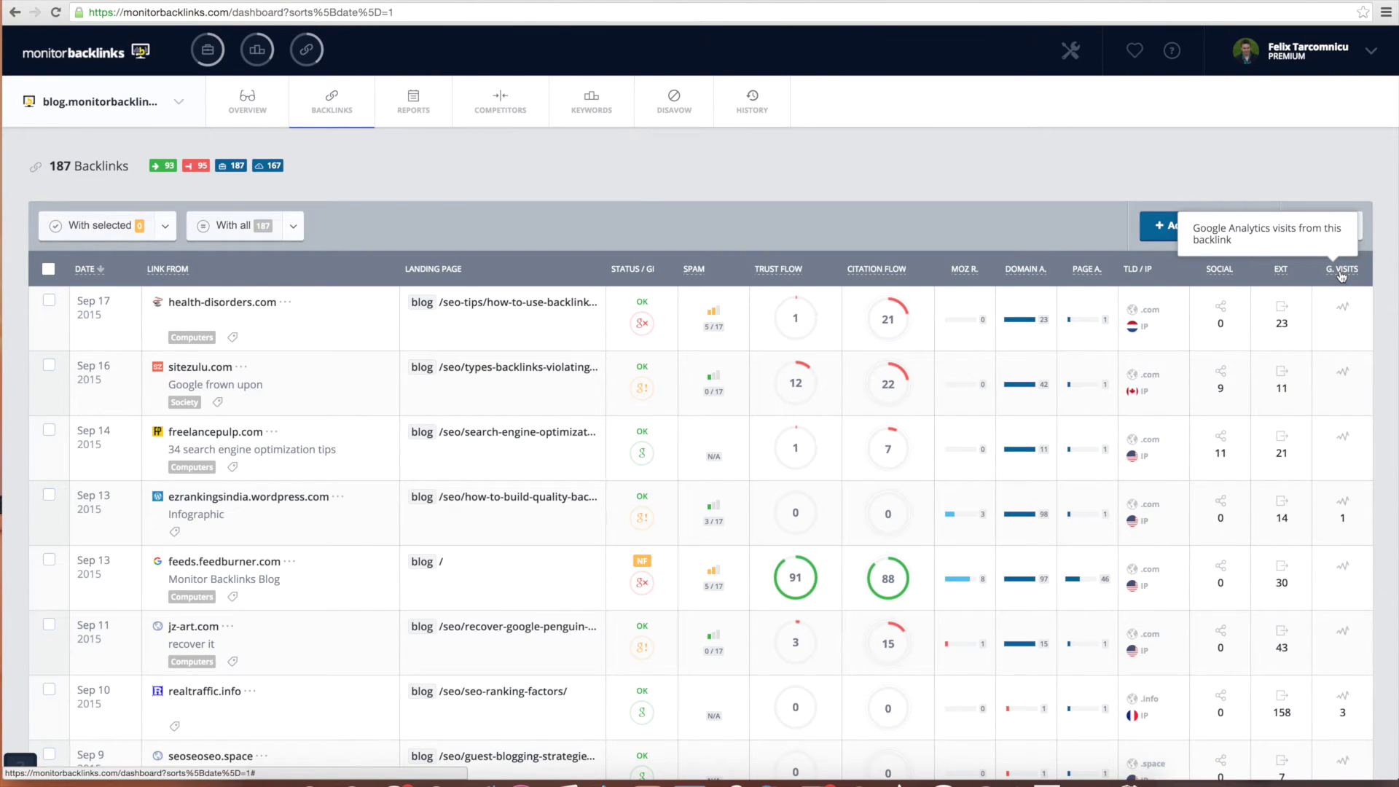
click(1341, 271)
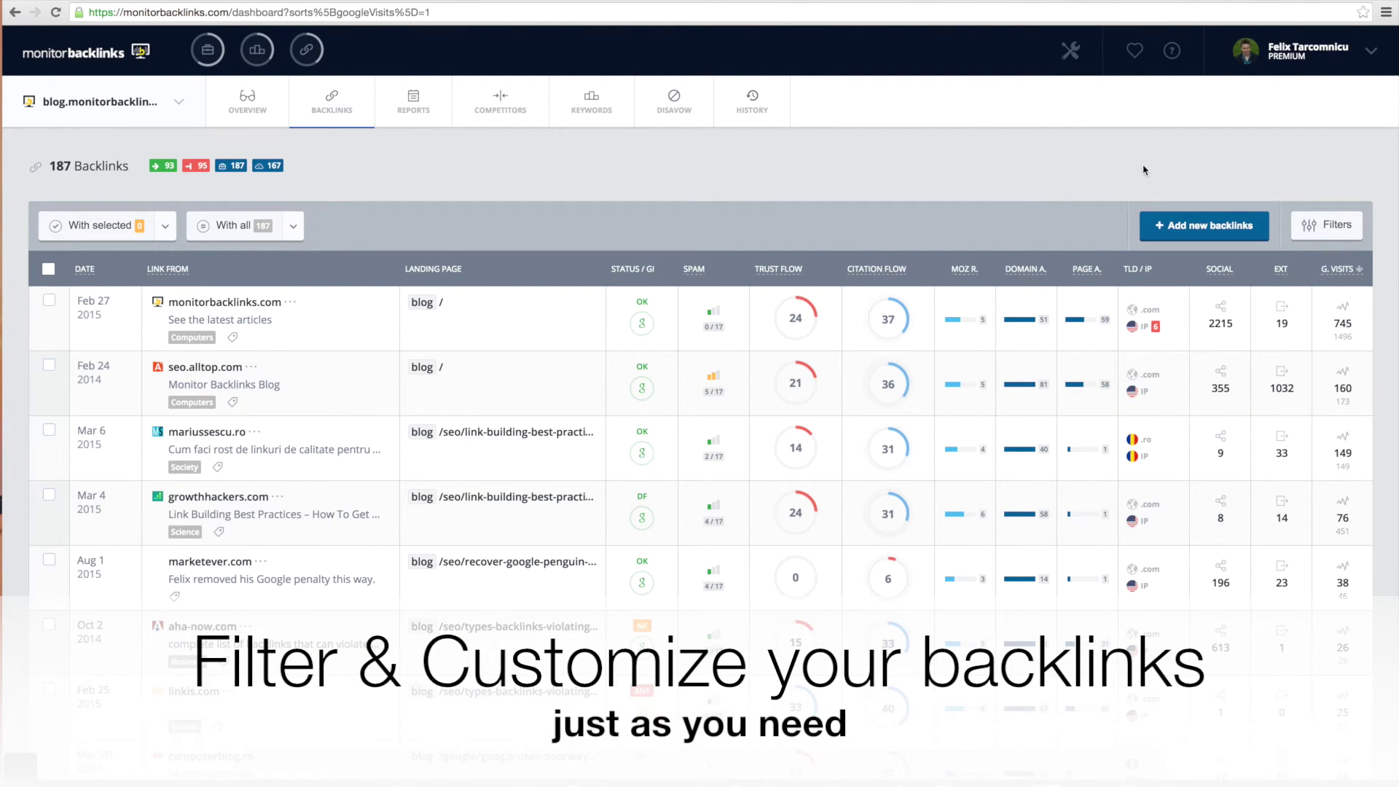
- Open the Filters panel and scroll through the available filters
click(1328, 226)
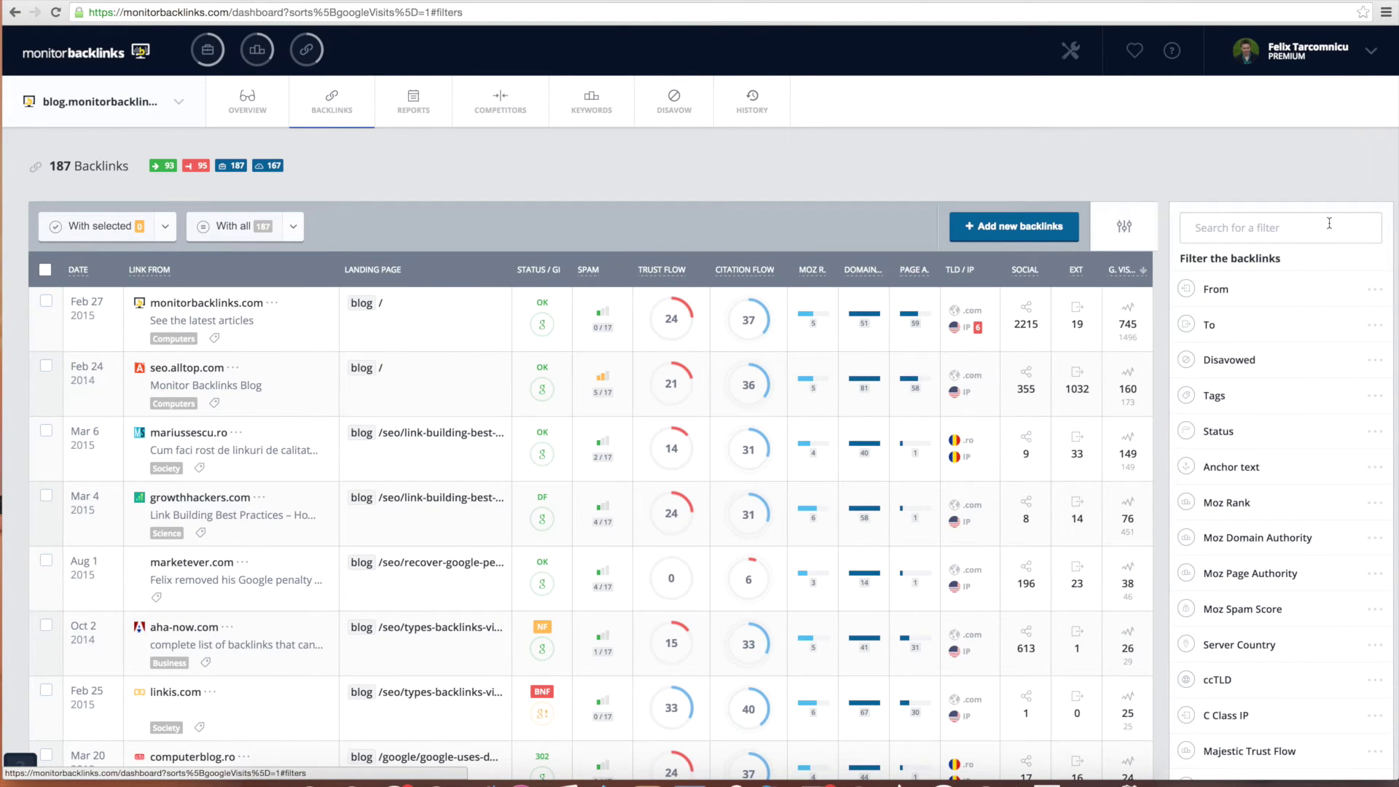
scroll(1319, 306, down, 2)
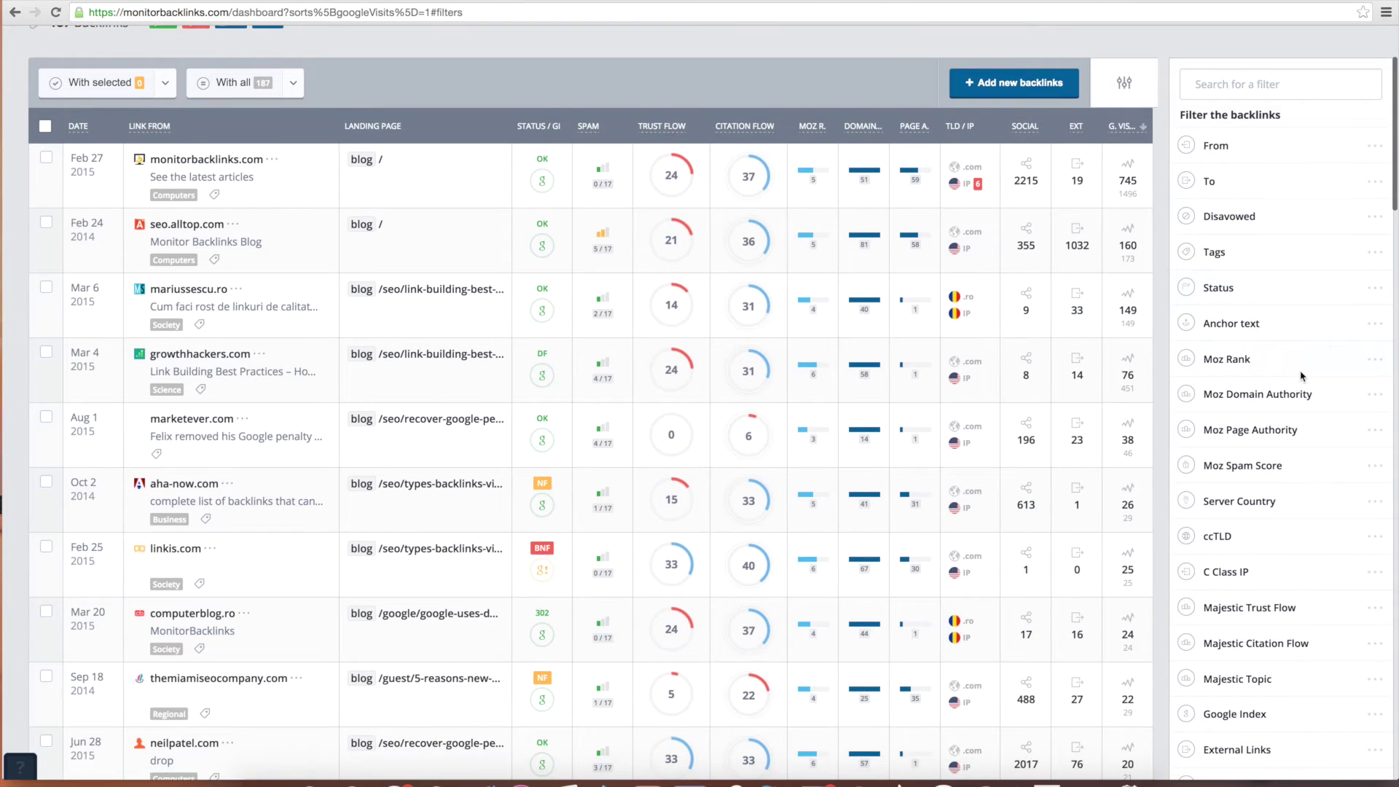
scroll(1283, 377, down, 3)
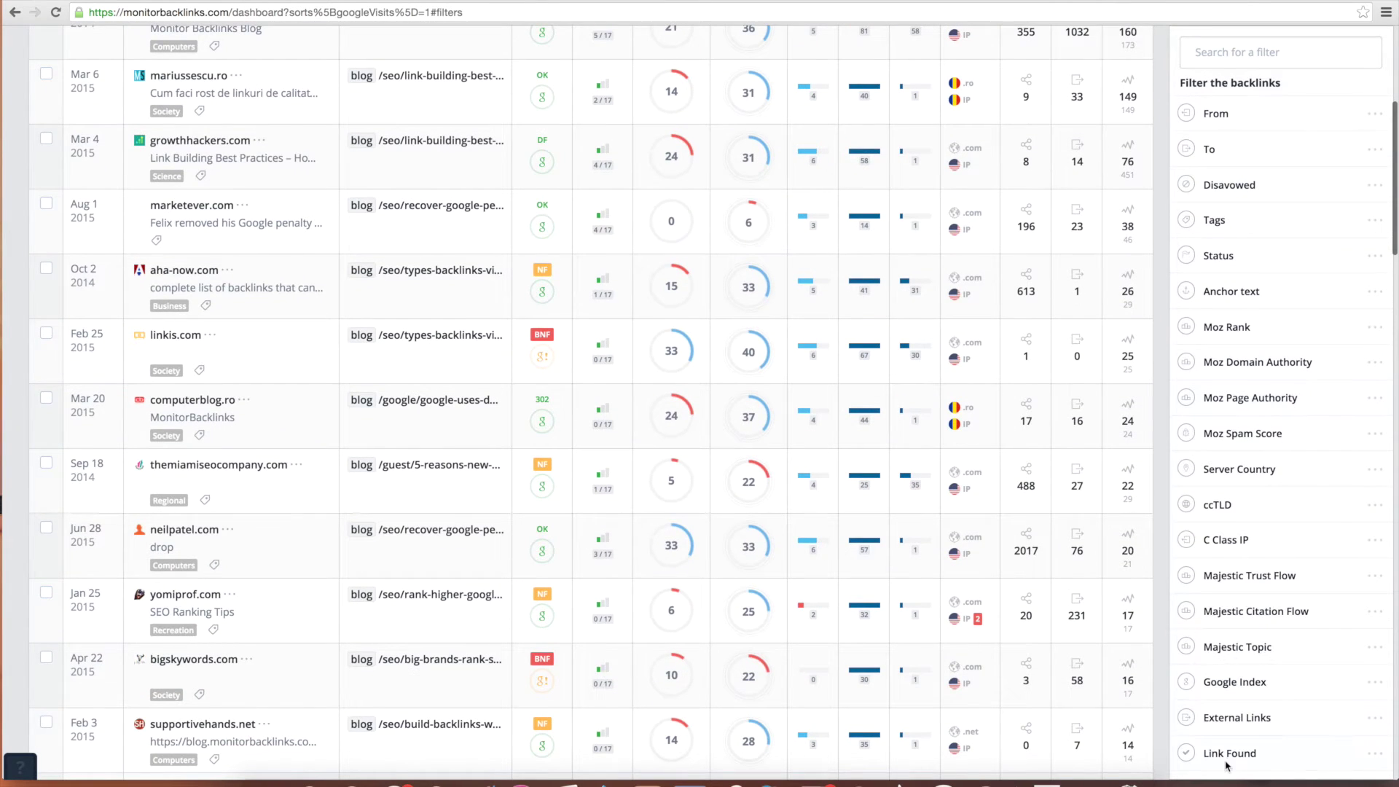
scroll(1228, 765, down, 3)
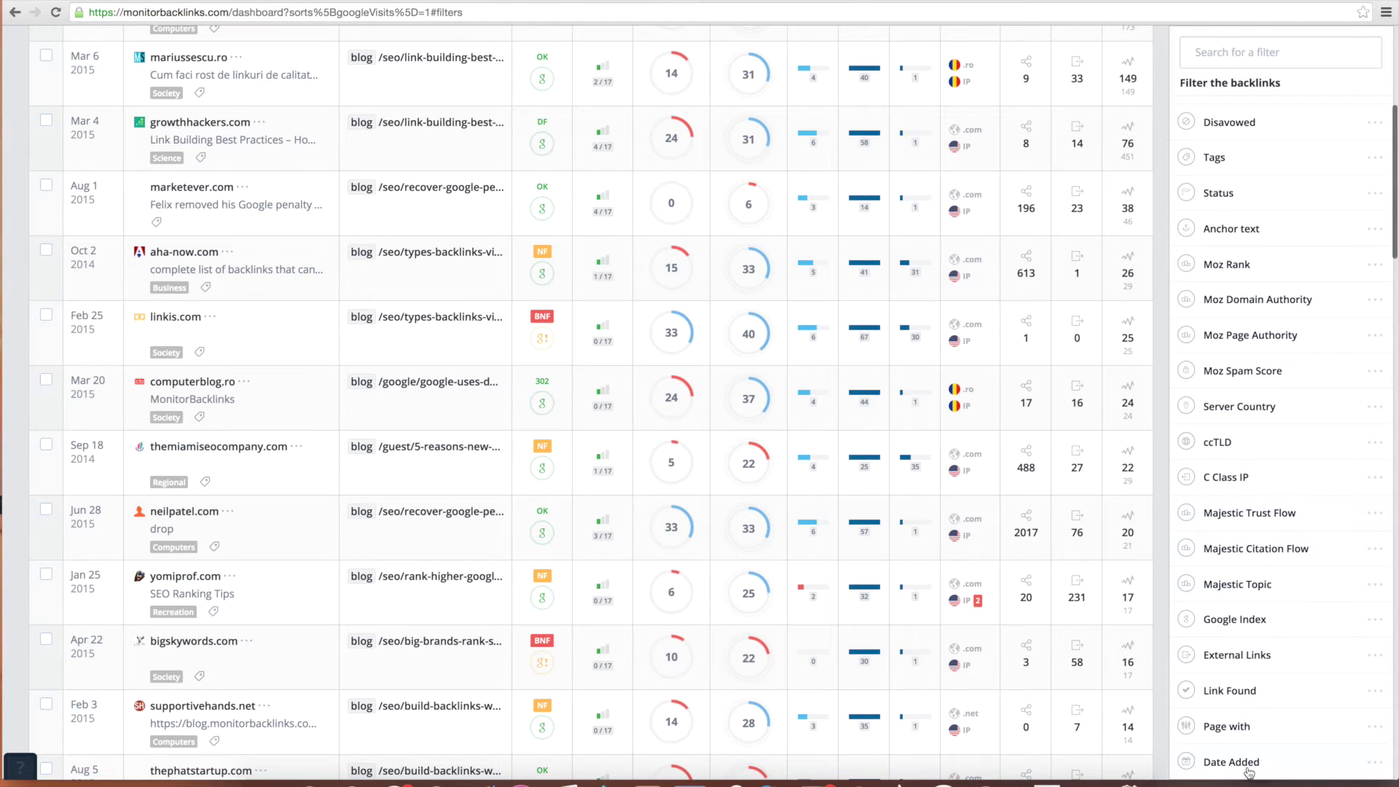
- Try a Custom Date Added range, closing the date picker without applying it
click(1238, 762)
scroll(1267, 754, down, 3)
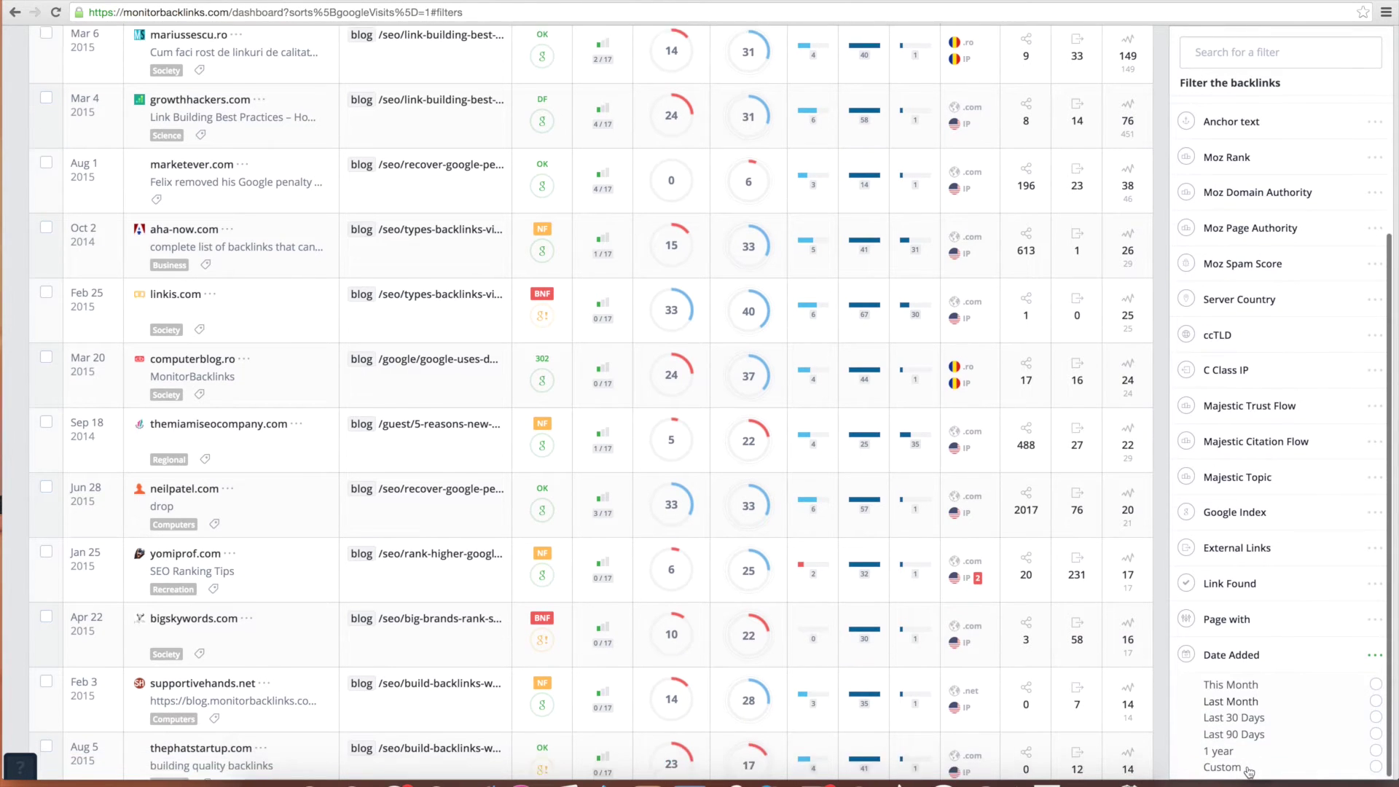
click(1376, 767)
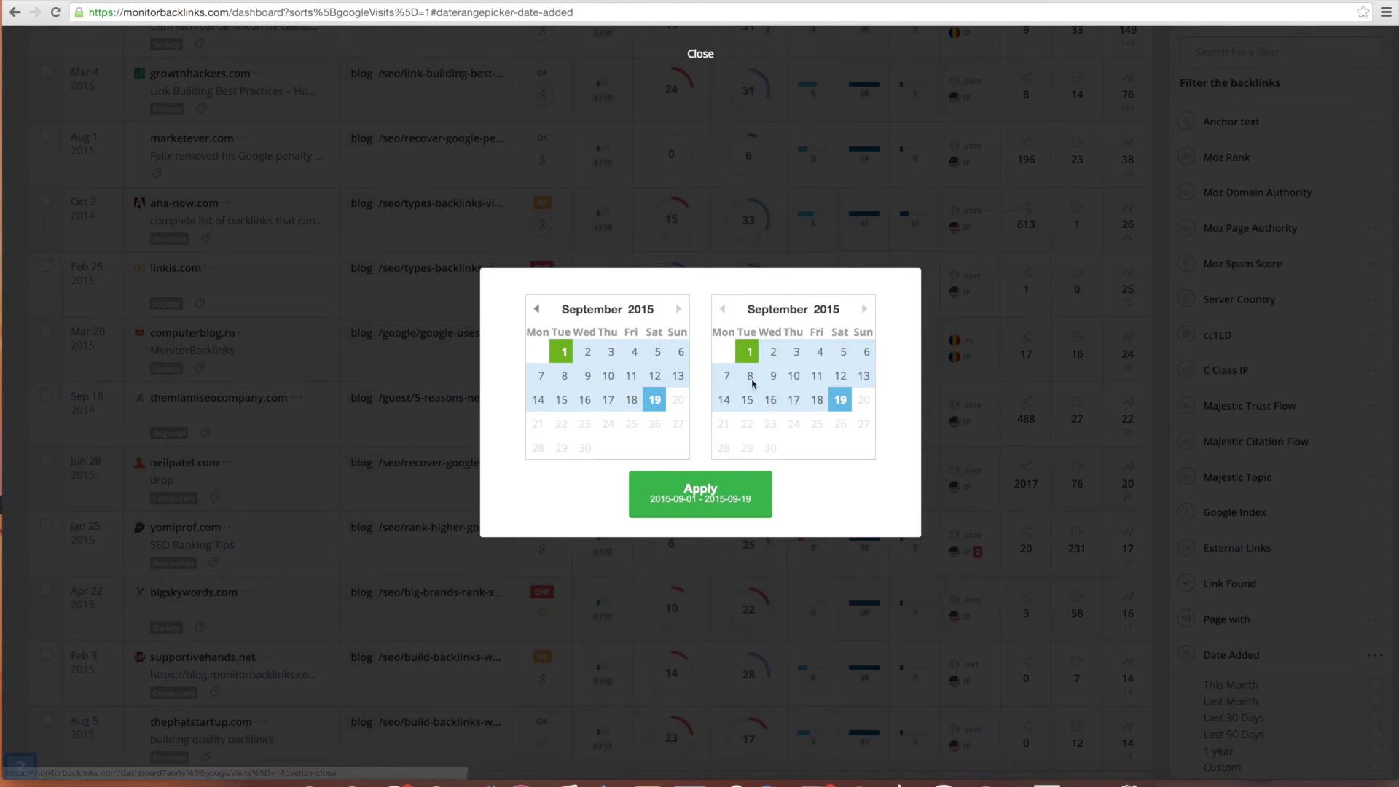
click(701, 64)
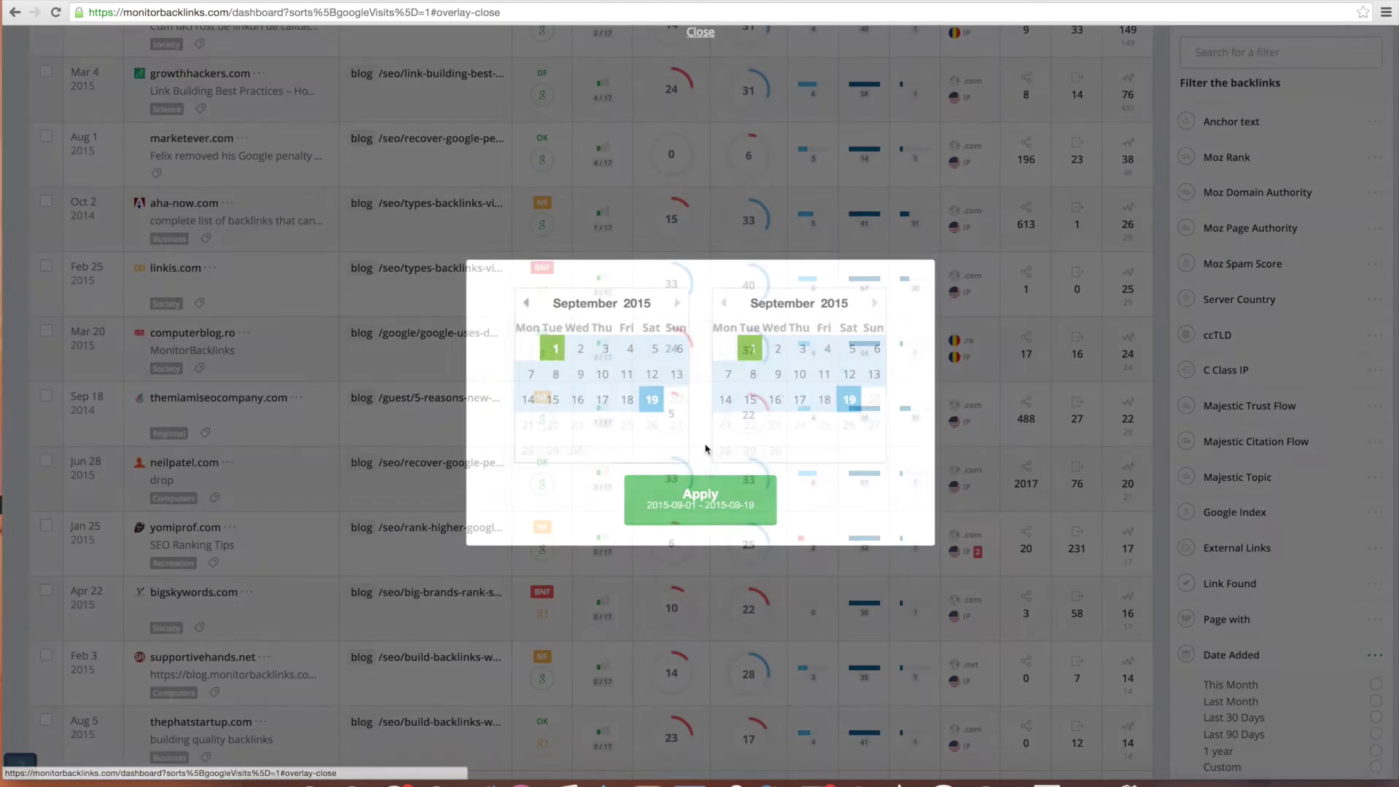
scroll(706, 448, up, 6)
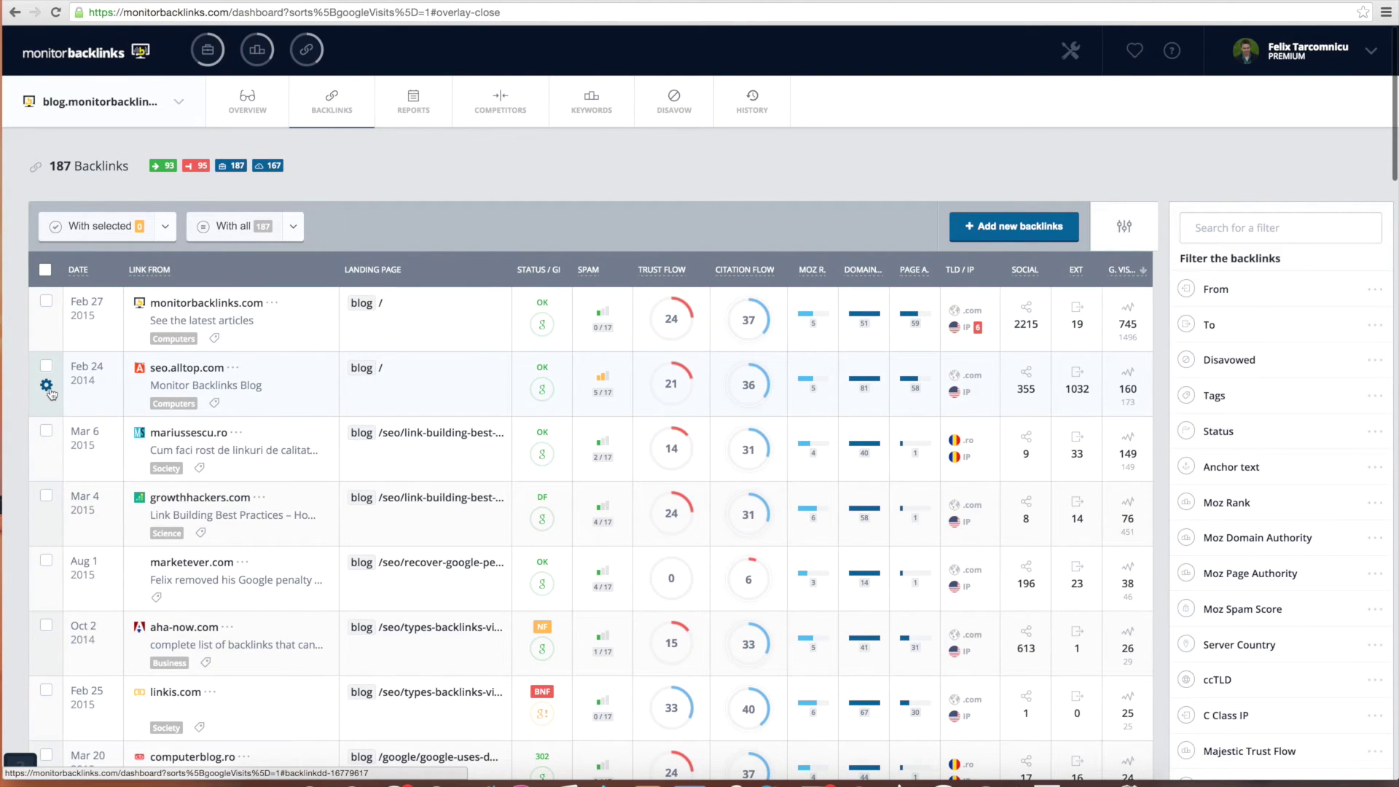
click(46, 386)
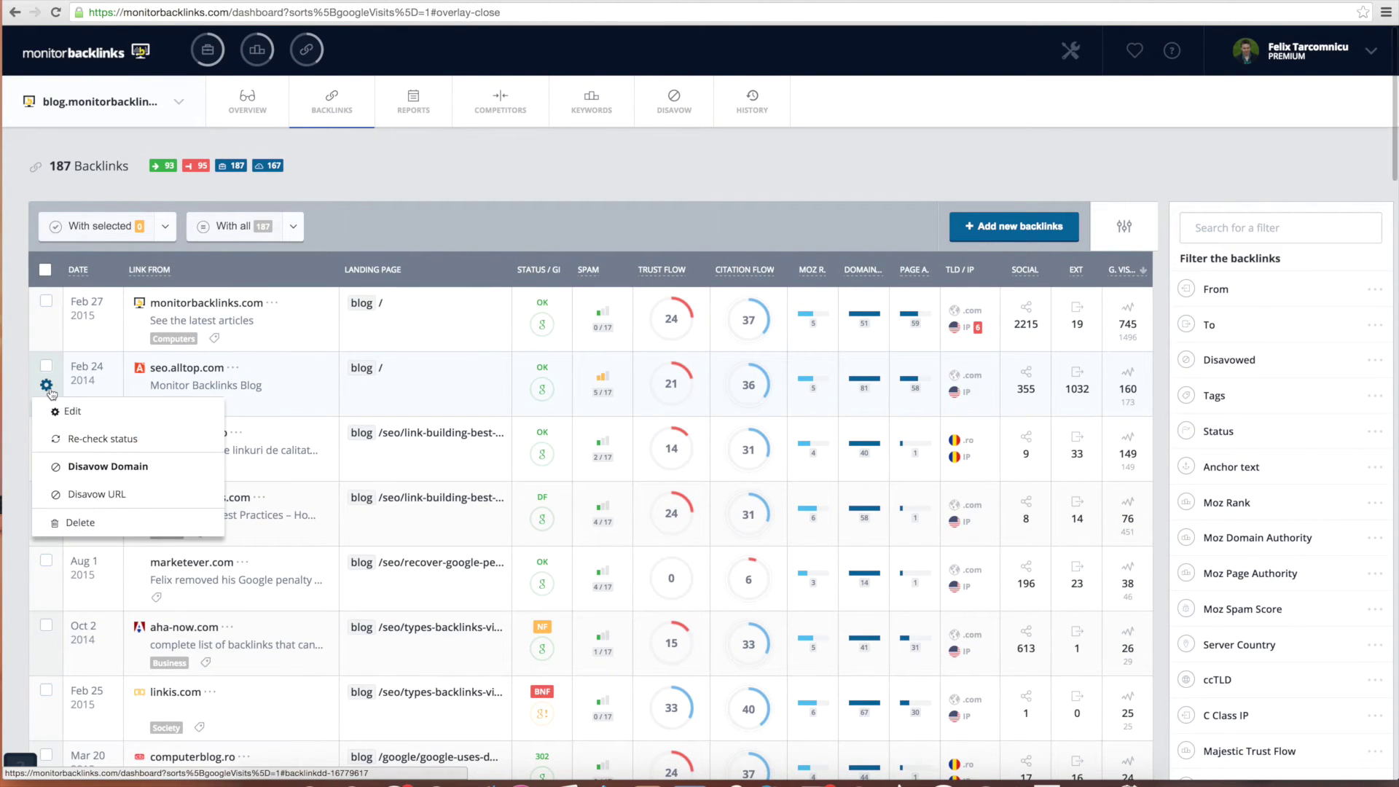
- Add the tag 'test' to the seo.alltop.com backlink and submit the edit
click(100, 417)
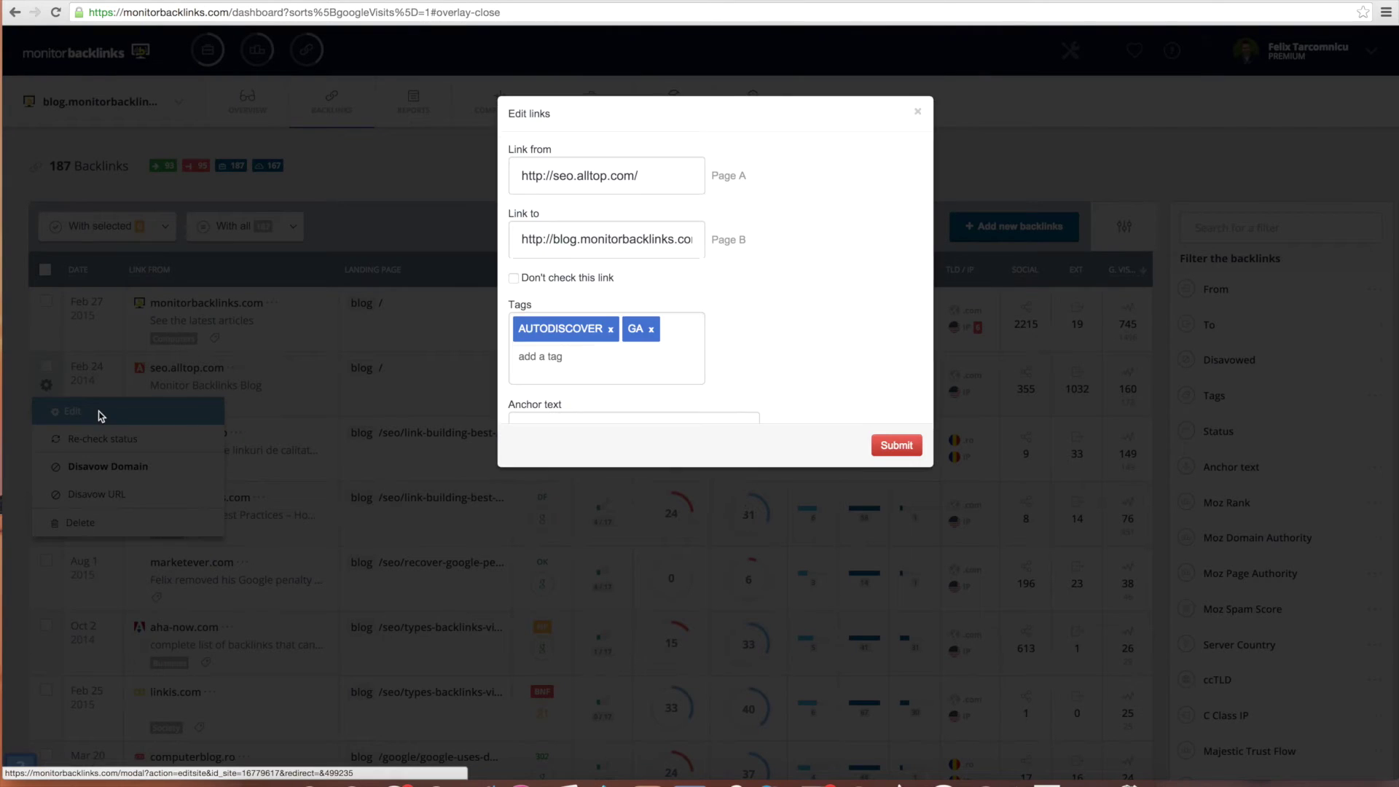
triple_click(555, 373)
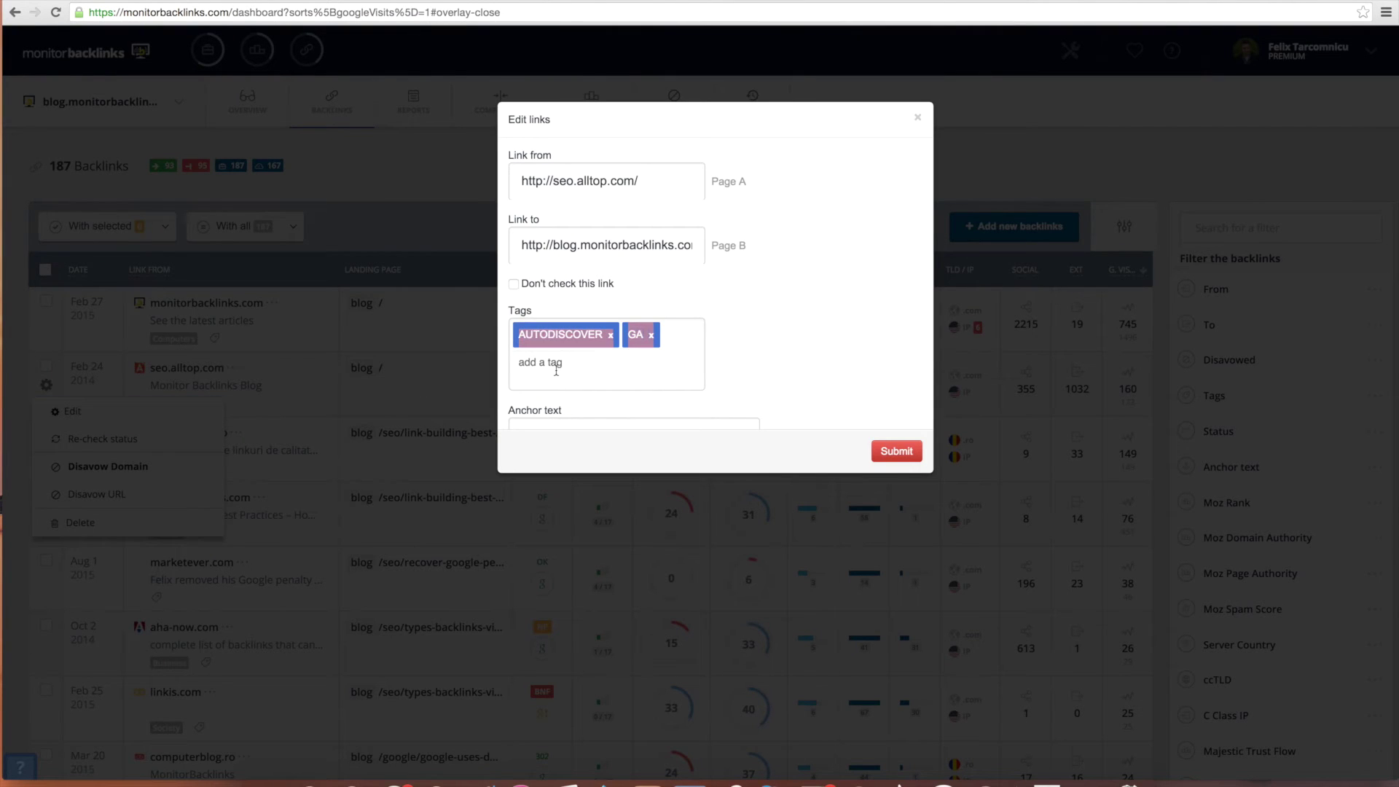
click(556, 371)
text(test)
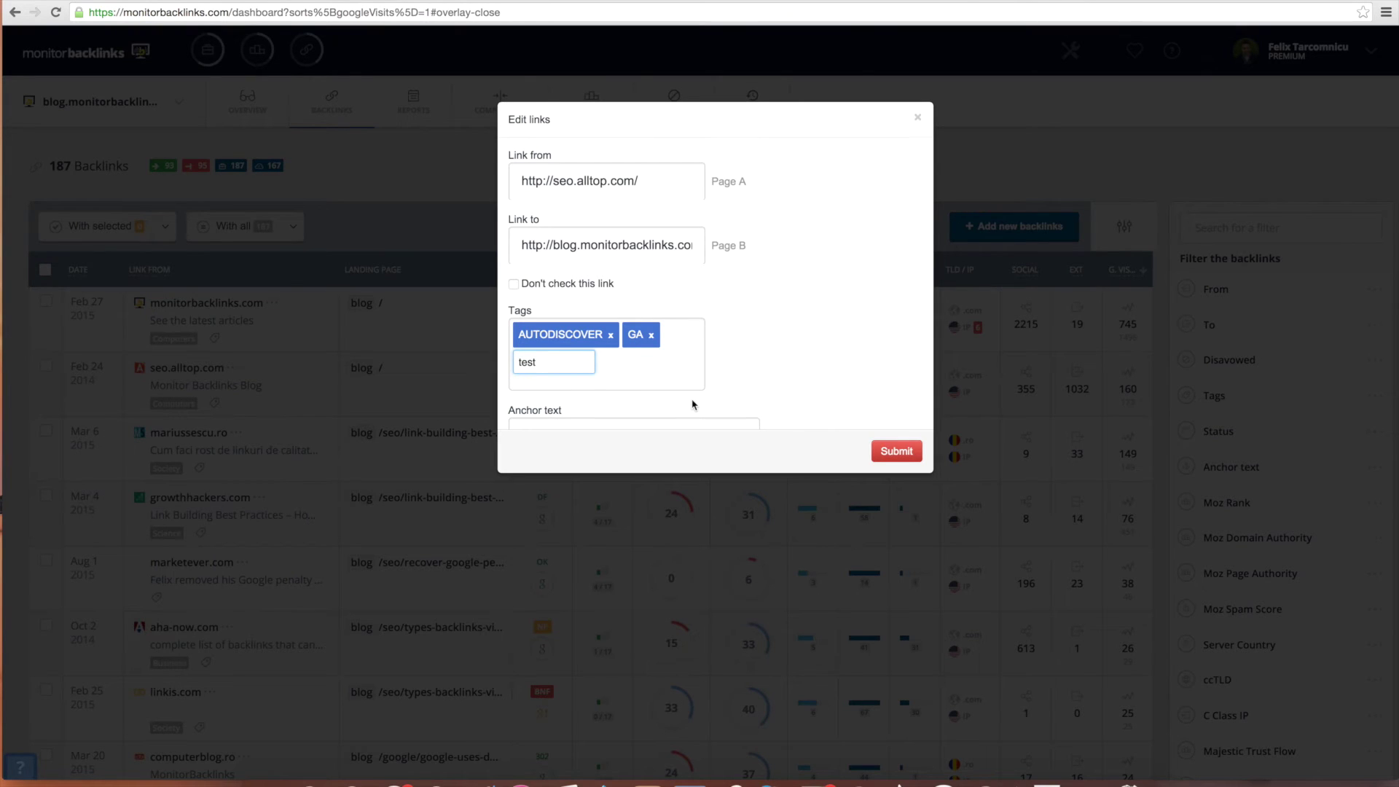
key(Return)
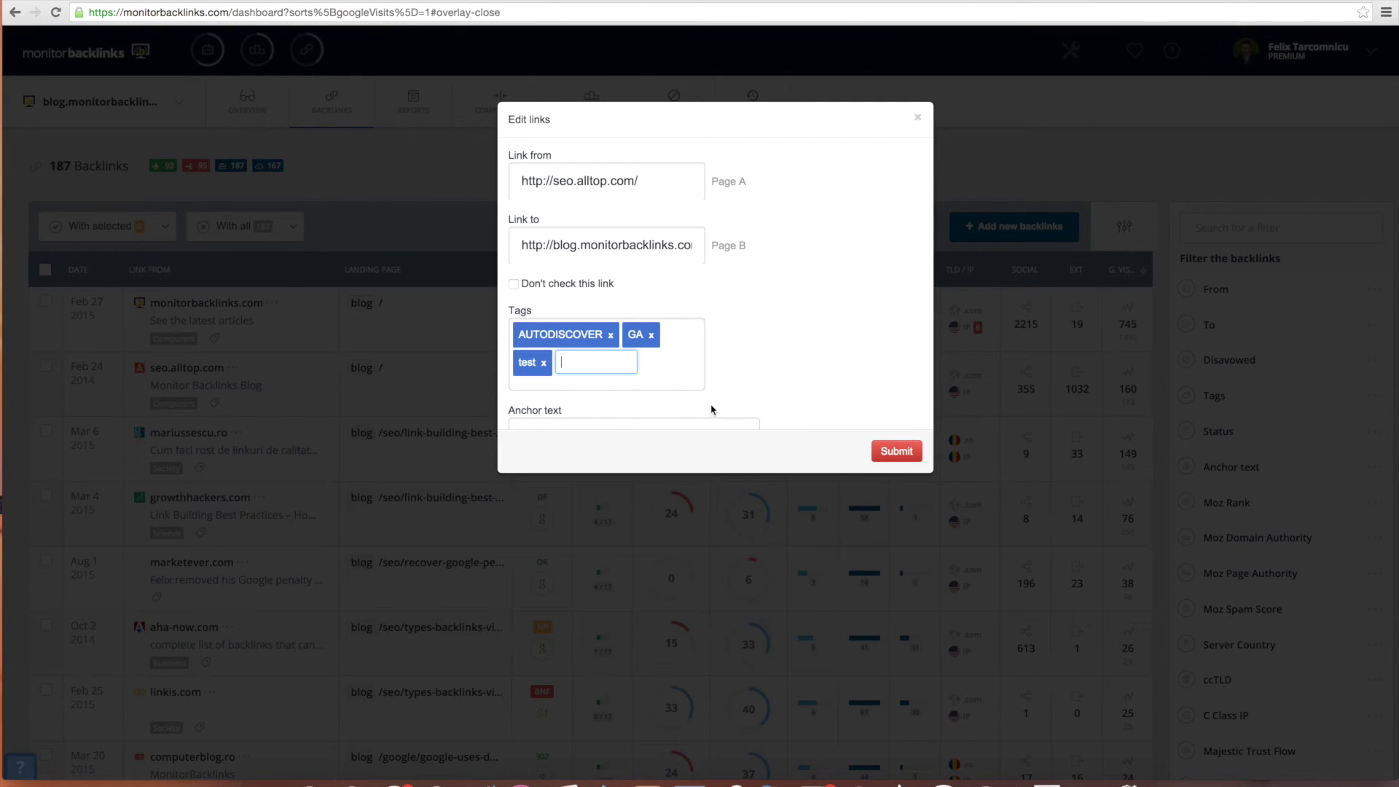
click(878, 453)
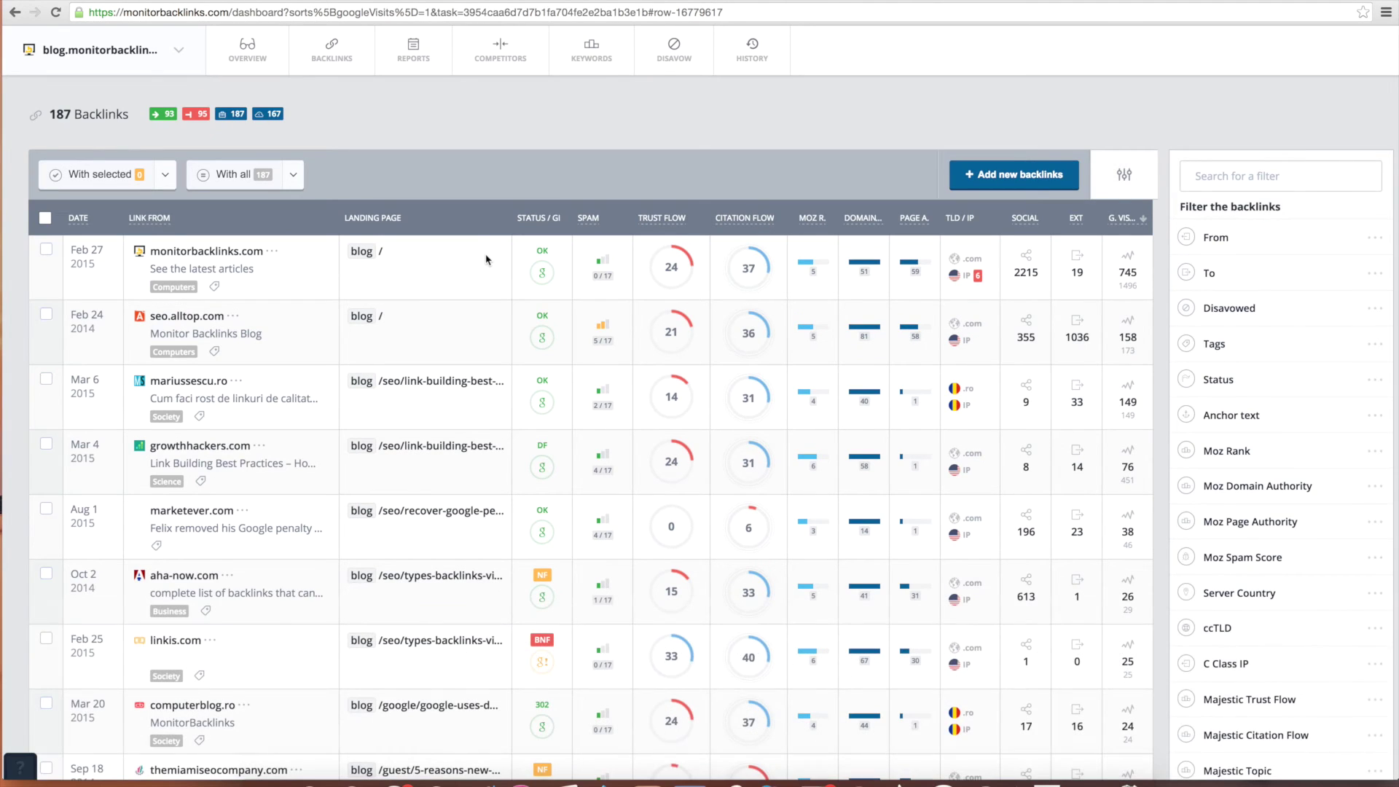
- Disavow the entire marketever.com domain
mouse_move(46, 532)
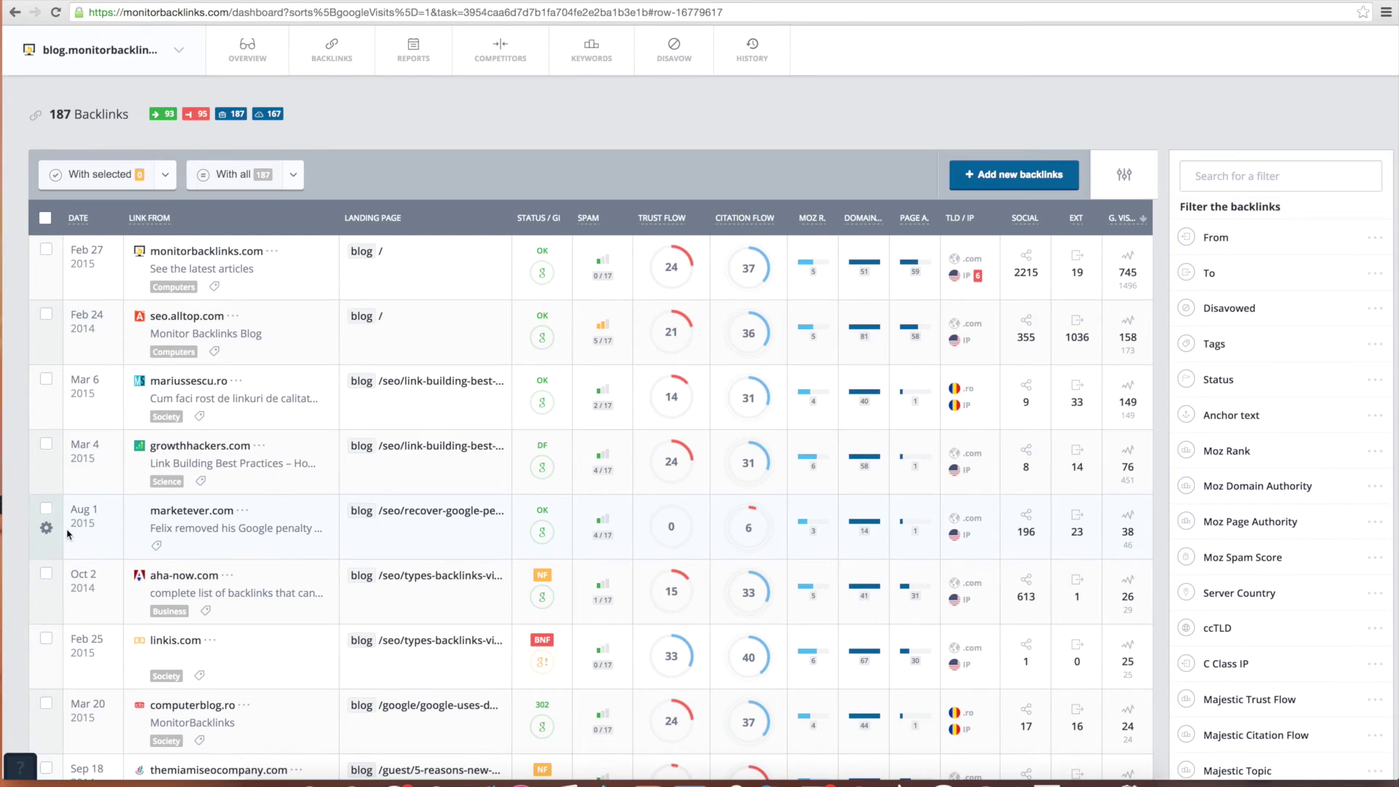
click(46, 529)
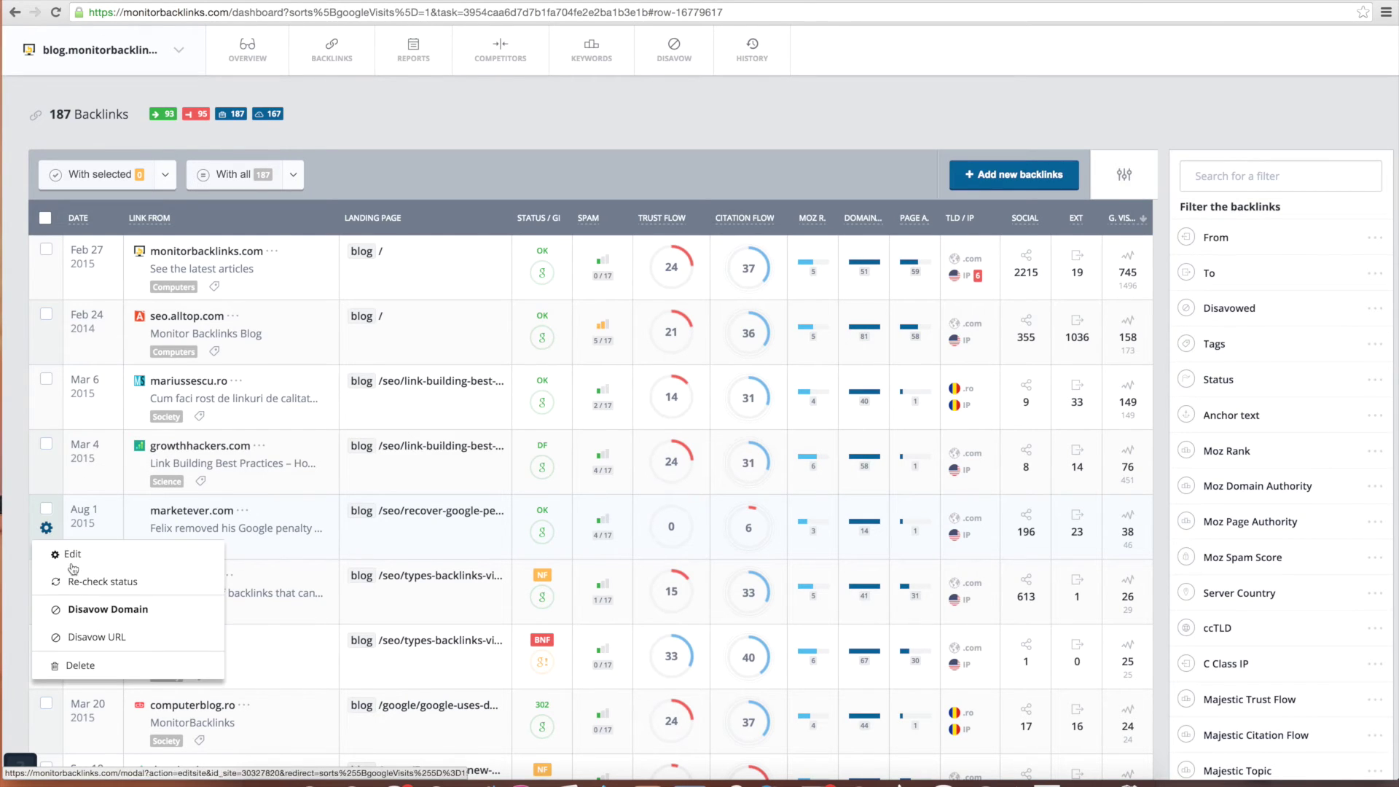
click(143, 617)
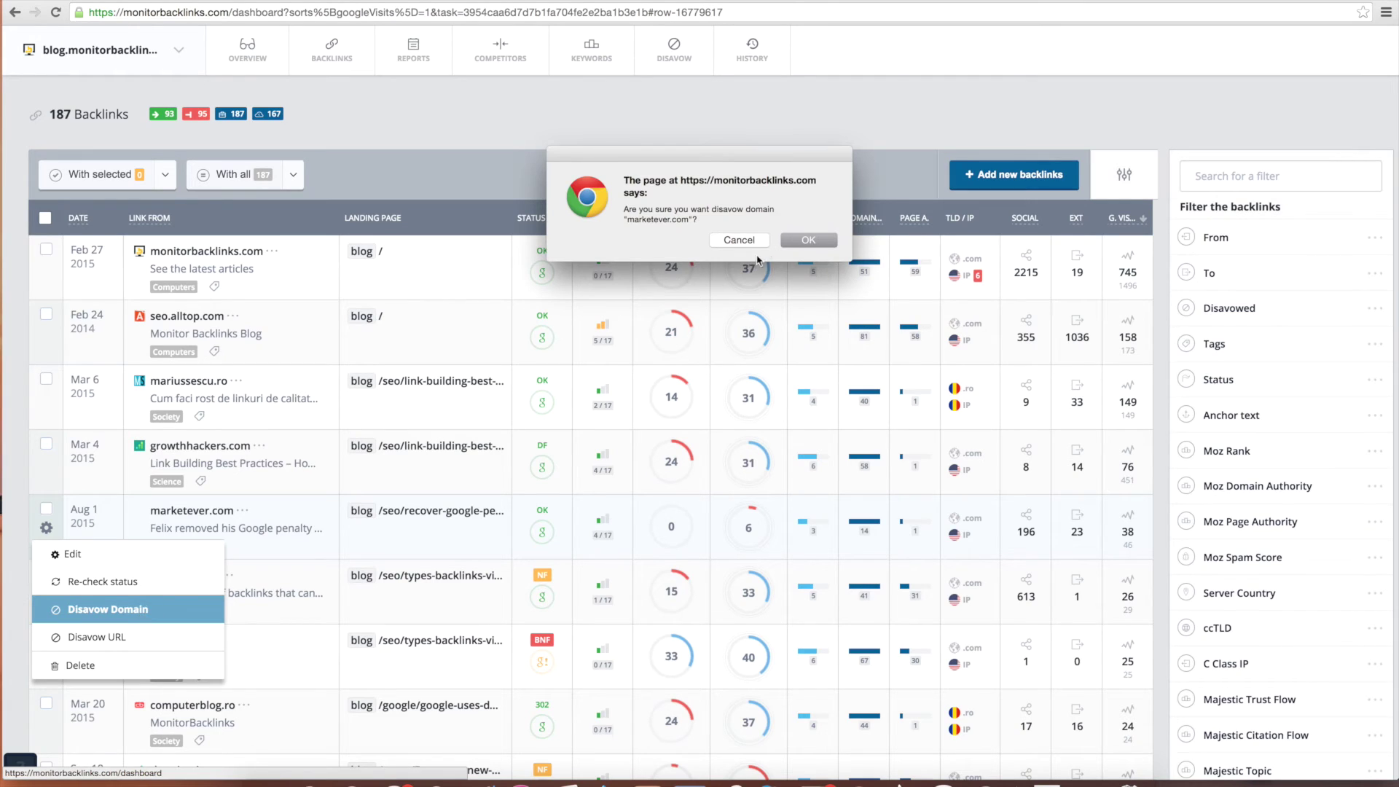
click(793, 241)
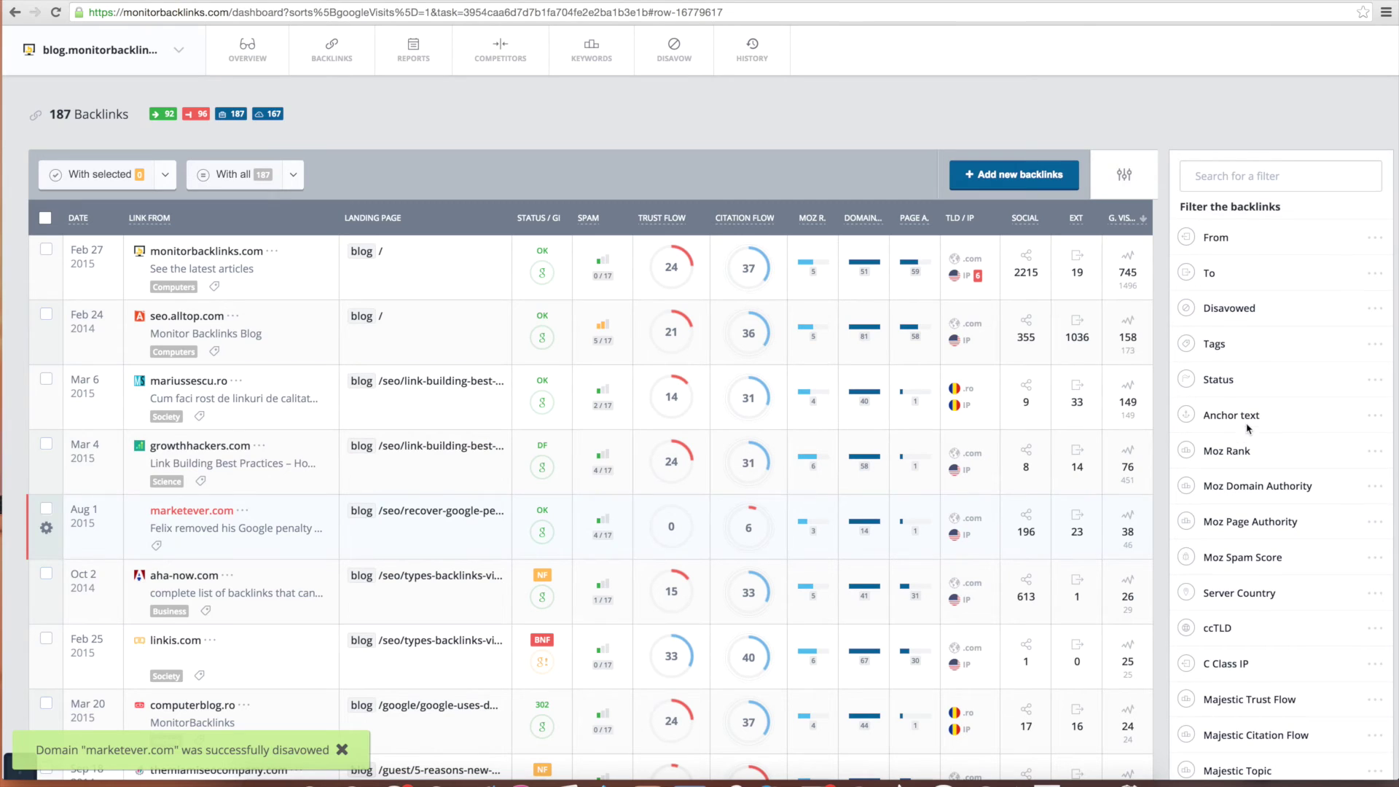
- Filter the backlinks list to show only Disavowed links
click(1265, 314)
click(1266, 340)
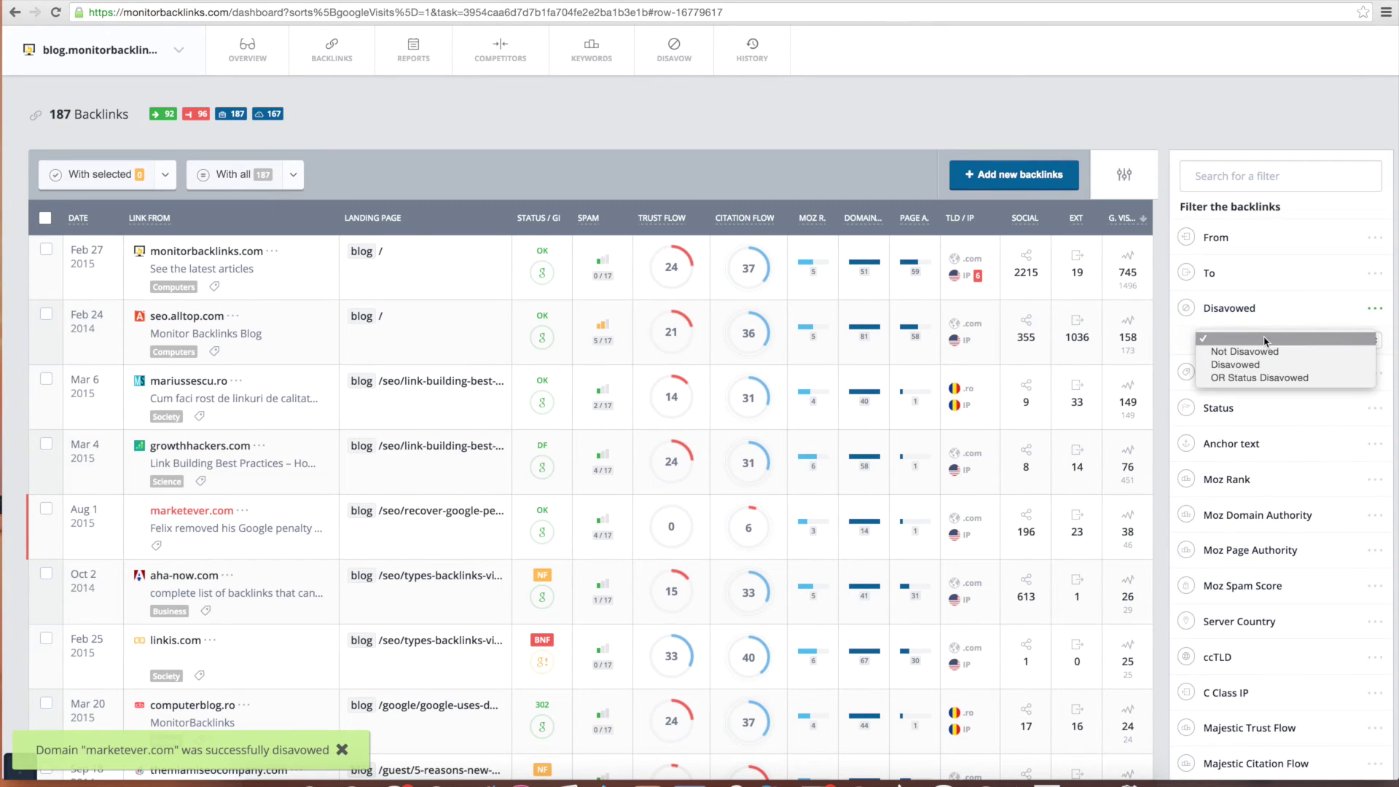
click(1262, 364)
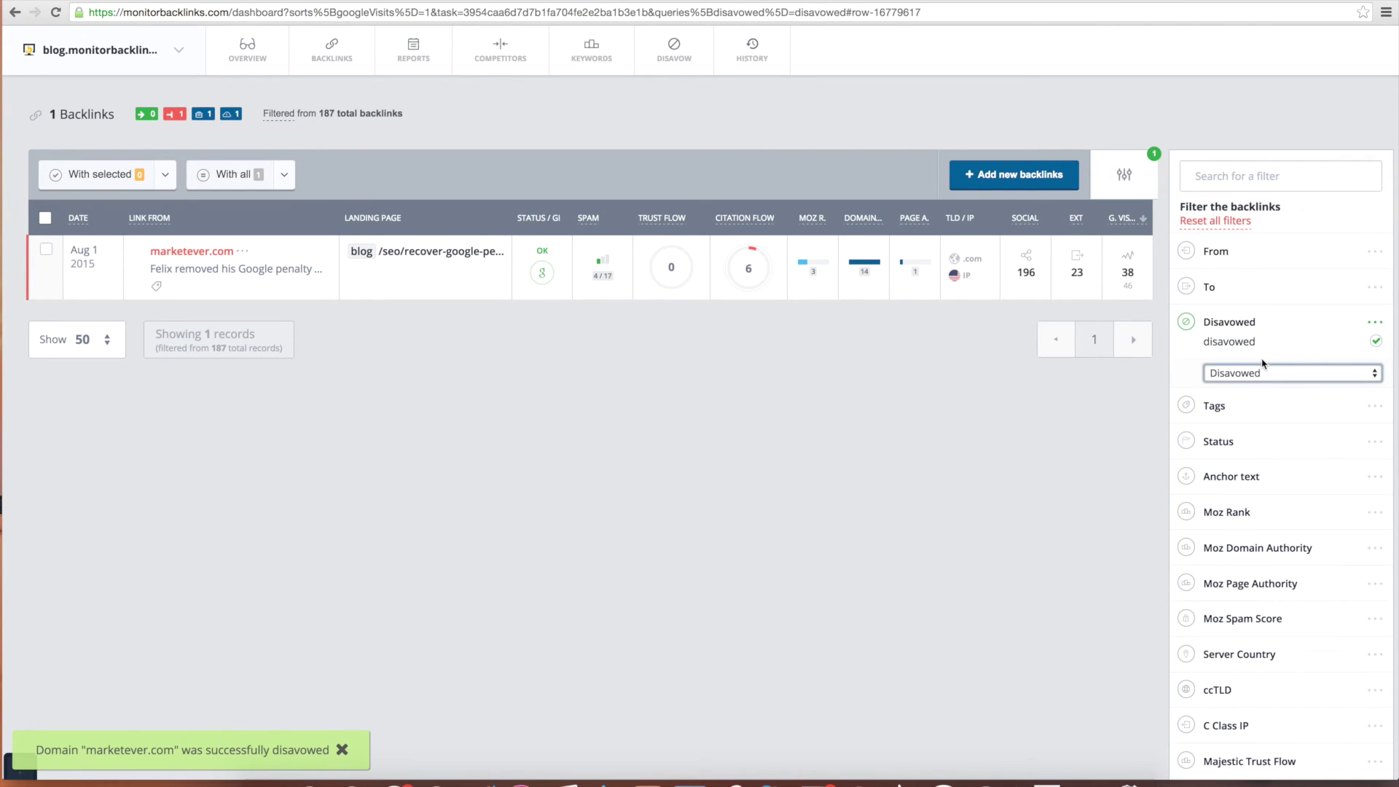
click(692, 63)
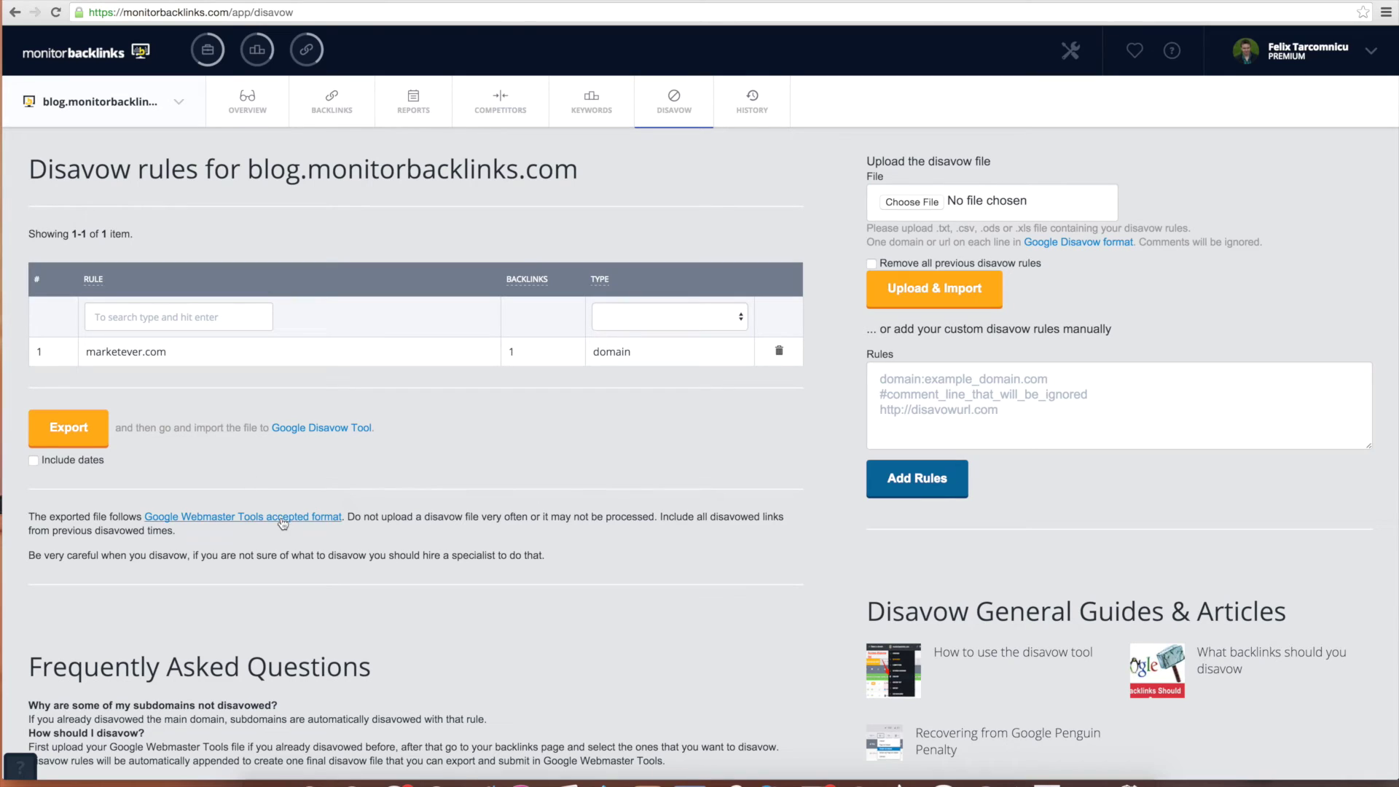
- Move from the disavow rules to the backlink Reports page
click(424, 119)
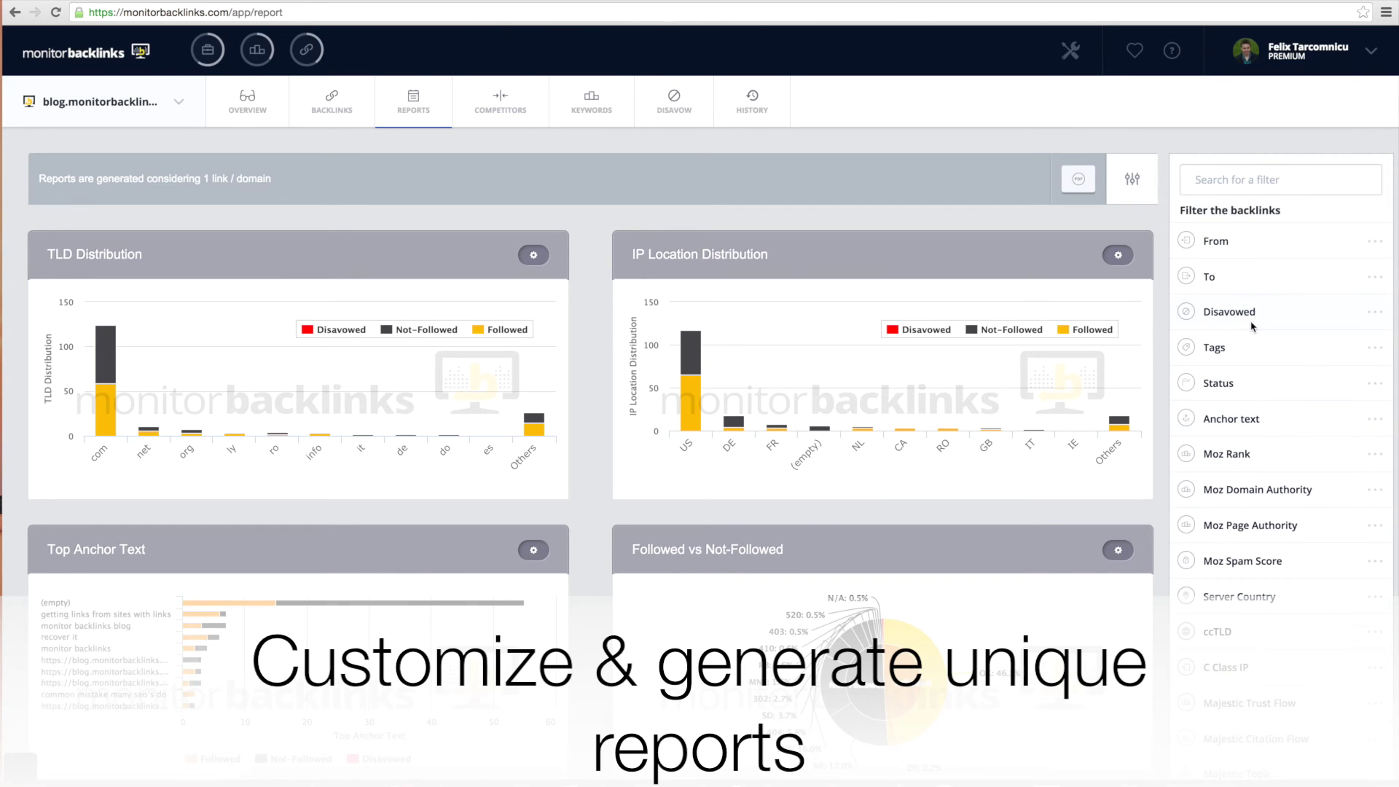
- Limit reports to ok-status links with Moz Domain Authority higher than 30
click(1253, 383)
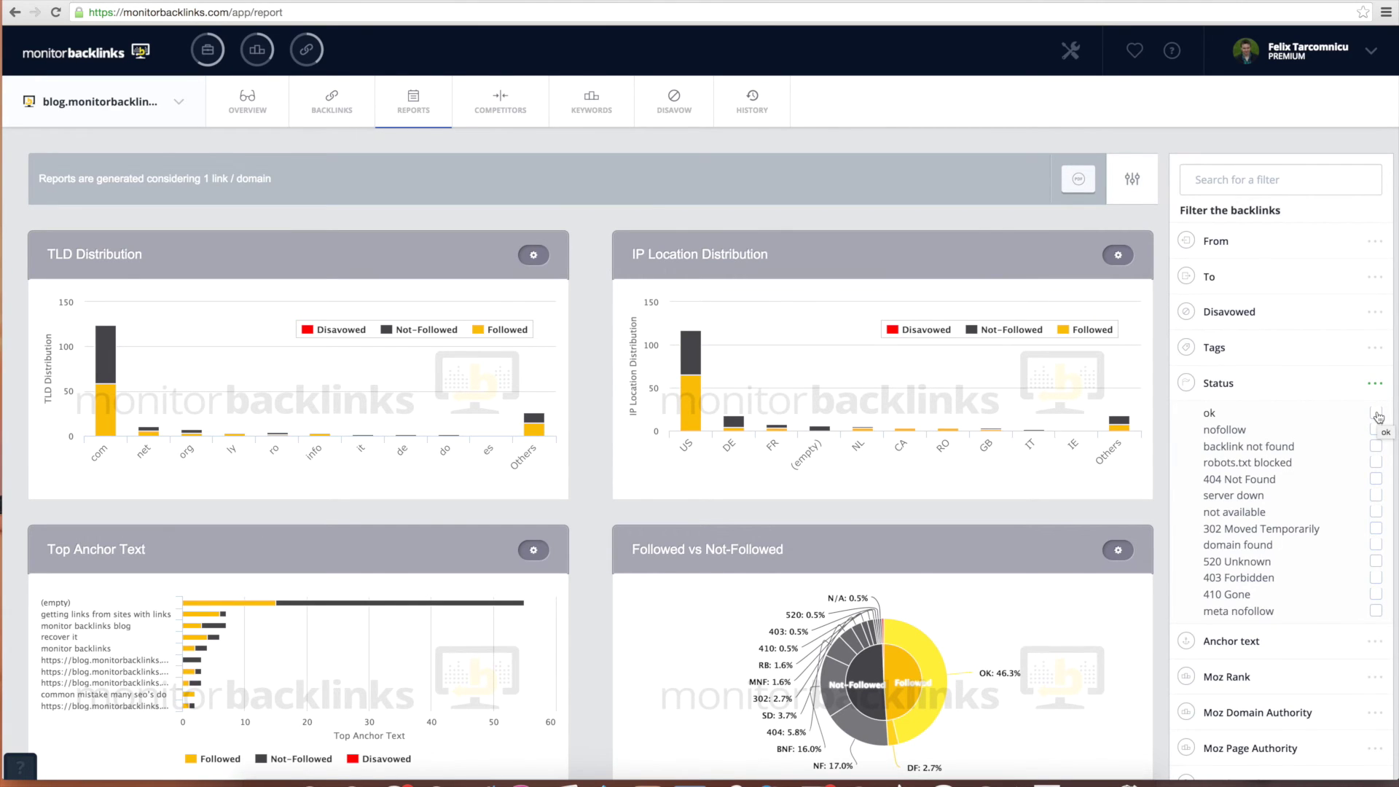
click(1377, 414)
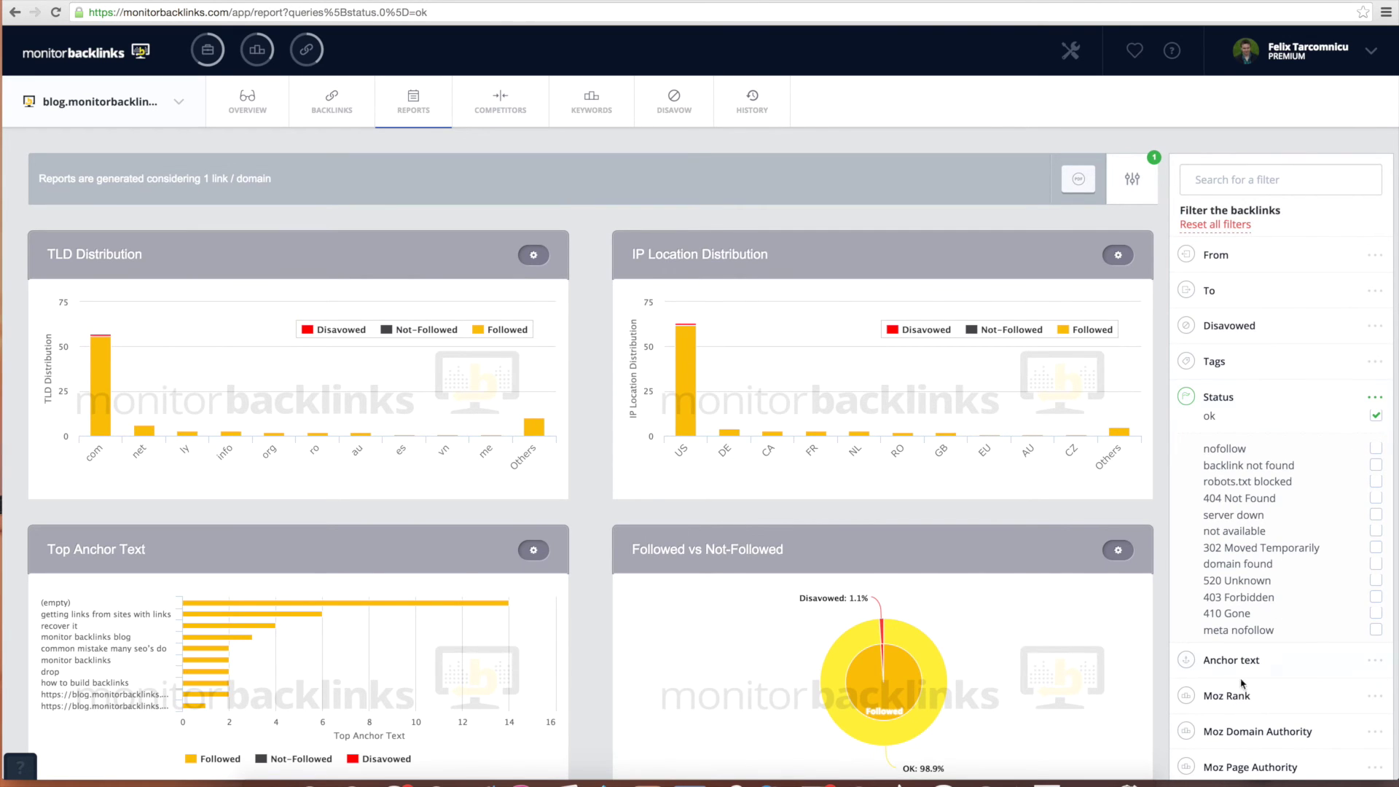
click(1241, 732)
scroll(1241, 656, down, 3)
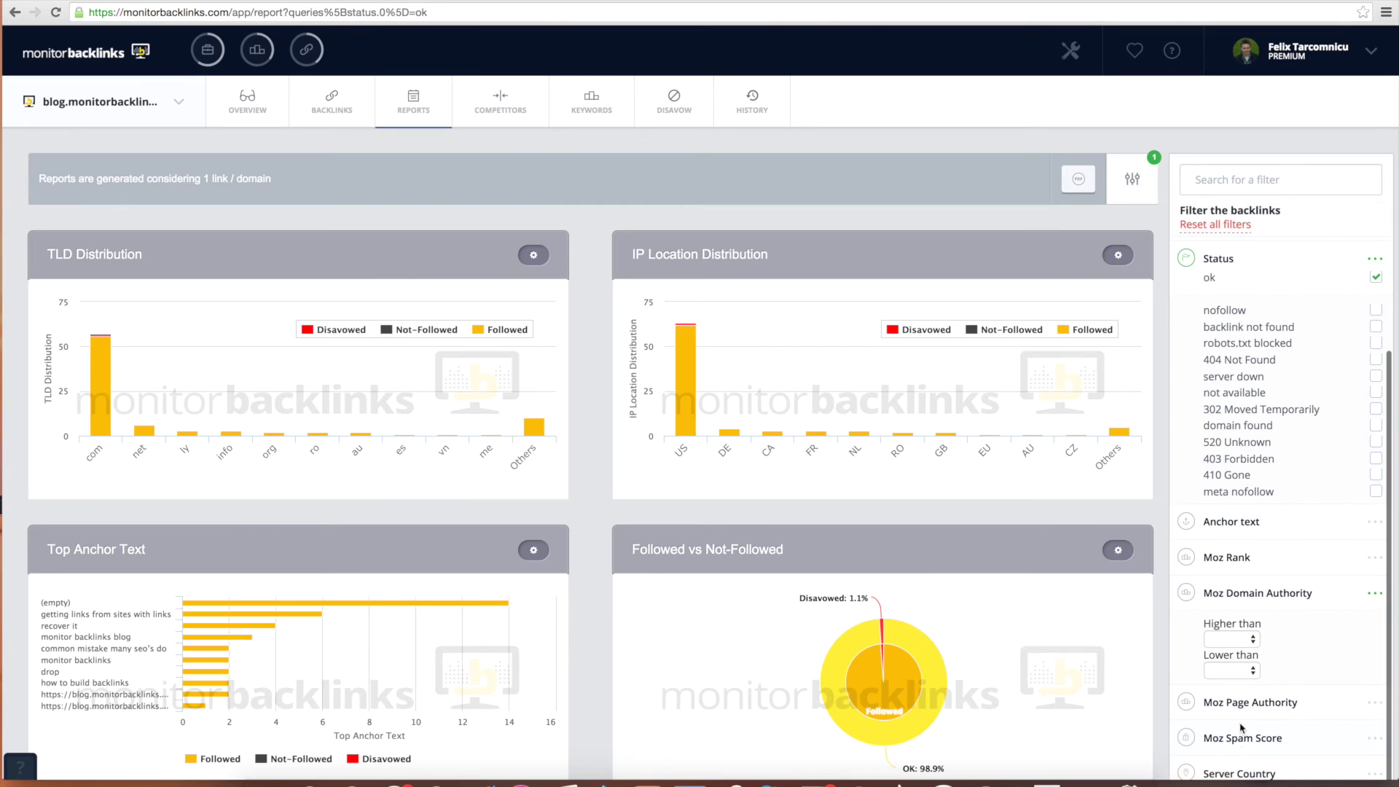
click(1241, 641)
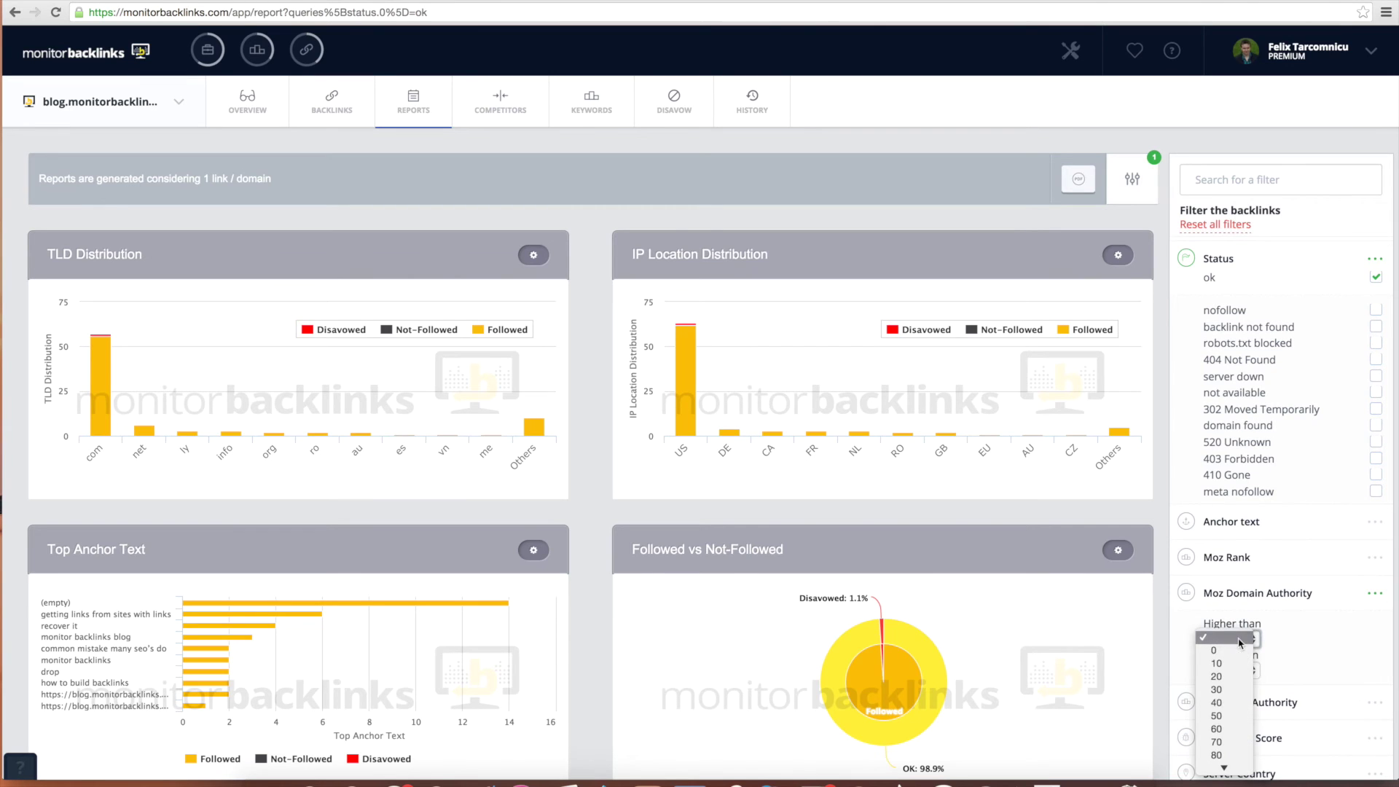
click(1225, 693)
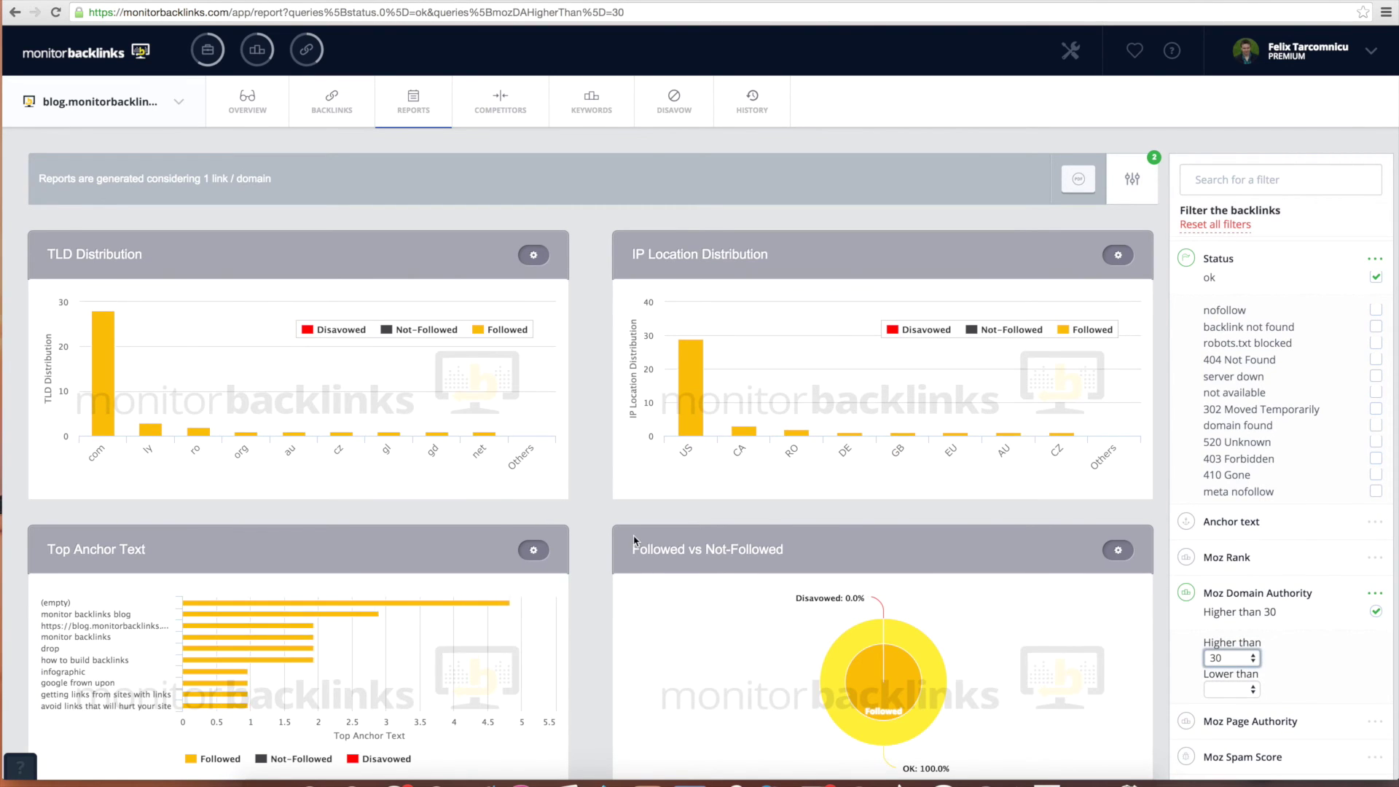
- Review the filtered reports, then view competitor growmap.com's backlinks
scroll(603, 606, down, 5)
scroll(603, 606, down, 4)
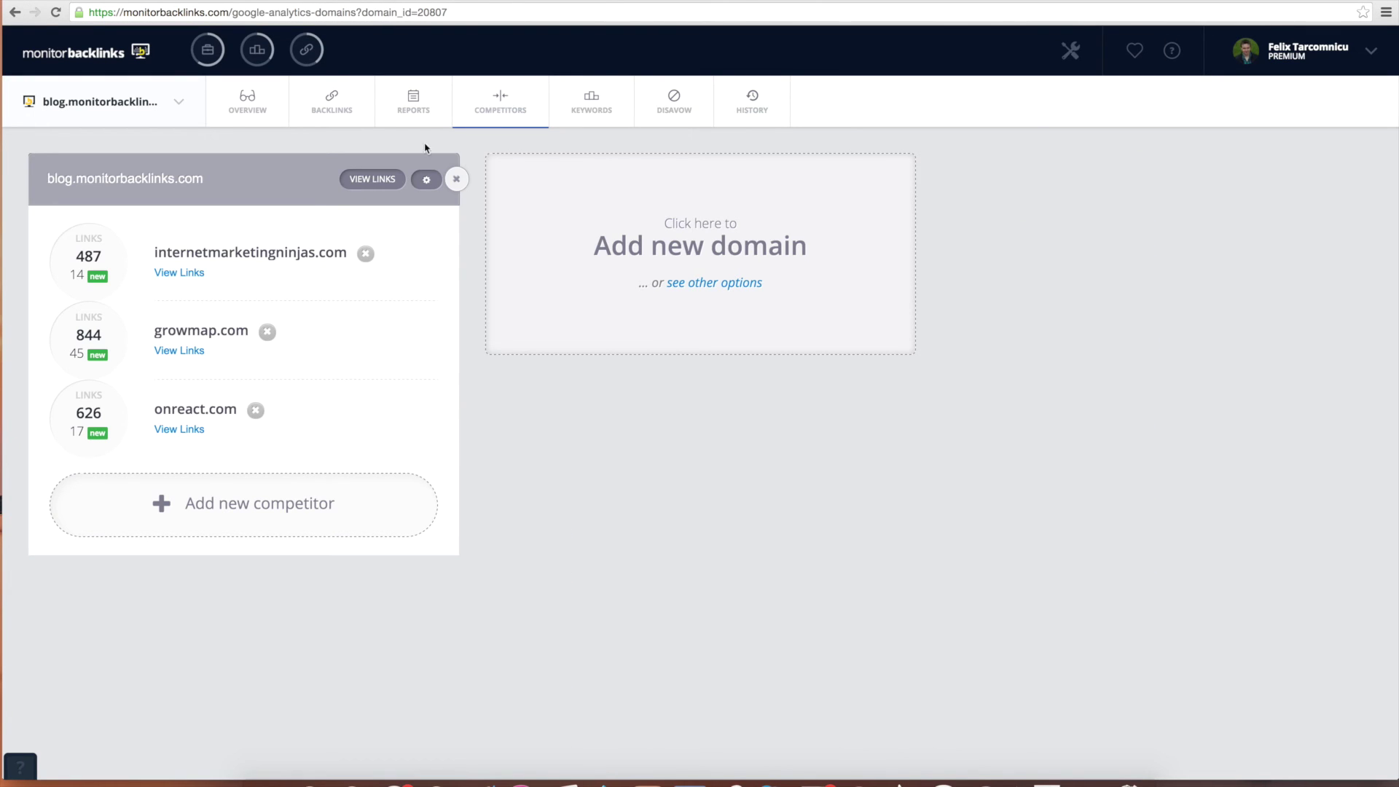
click(173, 351)
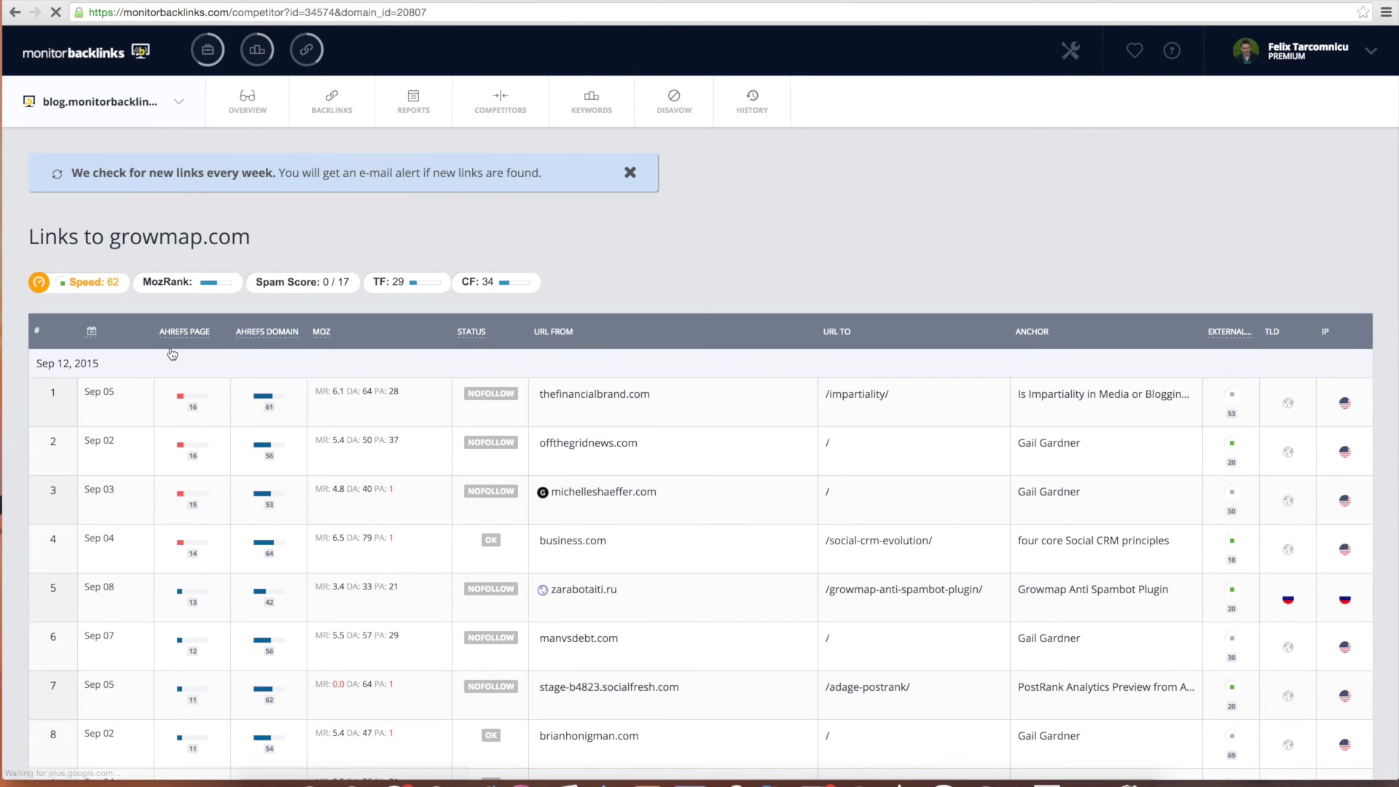
- Dismiss the weekly link check notice and scroll through growmap.com's backlinks
click(630, 173)
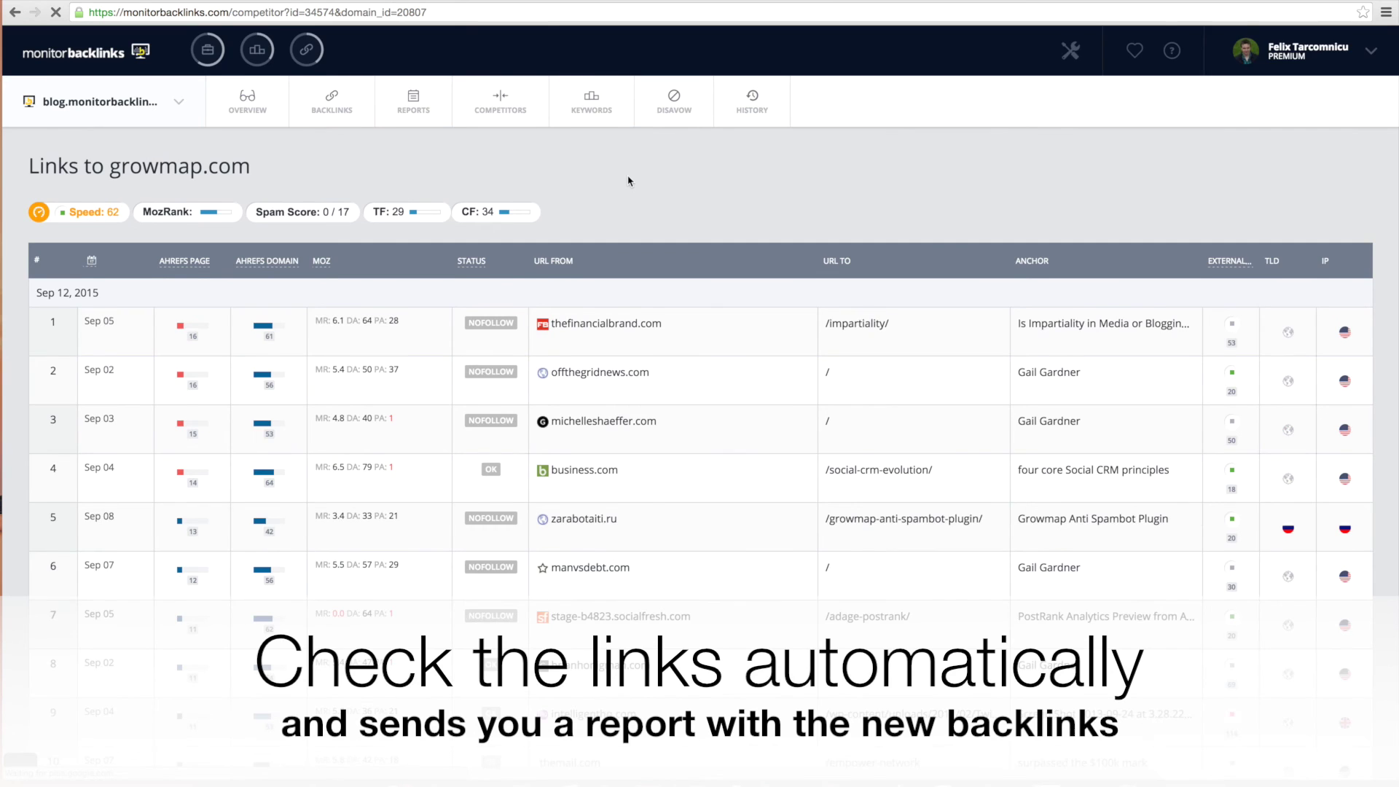
scroll(630, 182, down, 6)
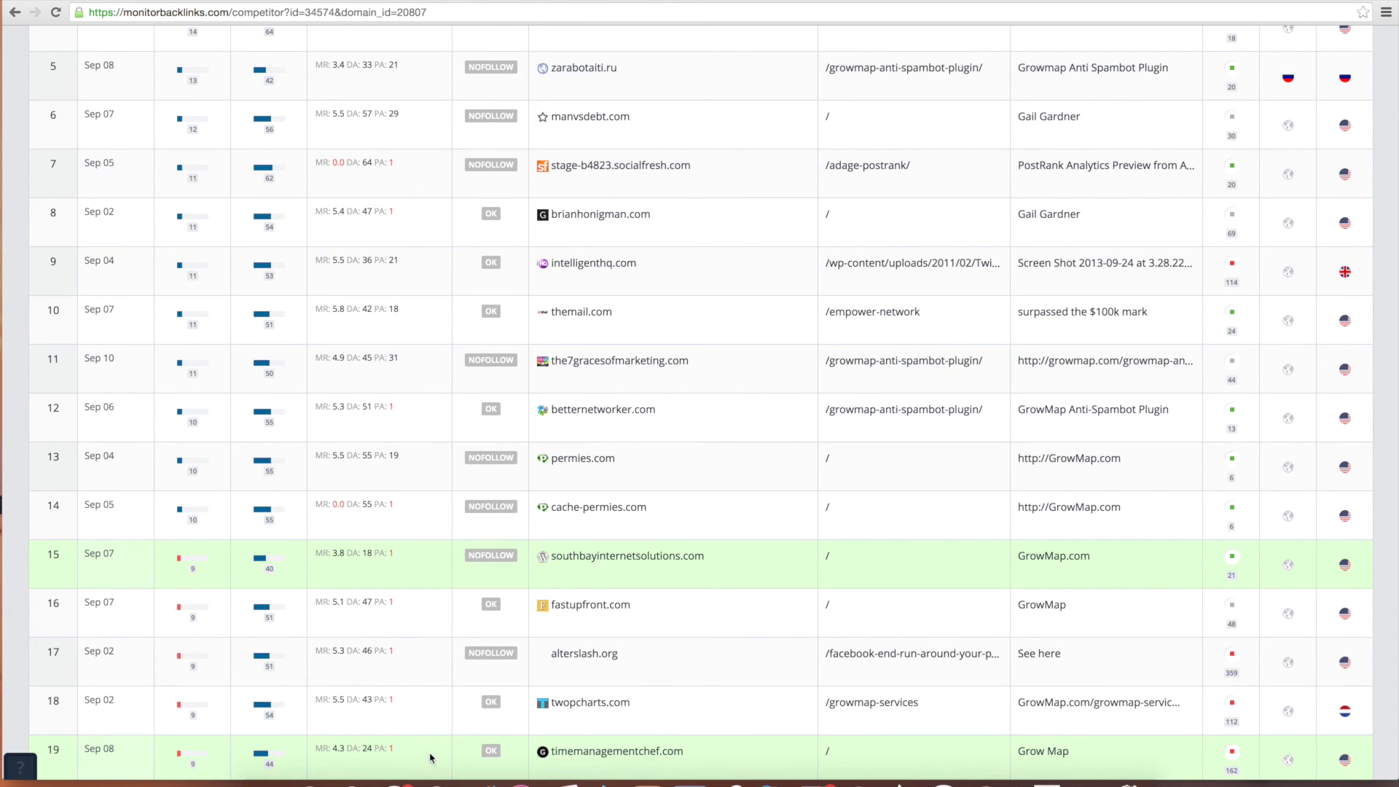
scroll(430, 757, up, 15)
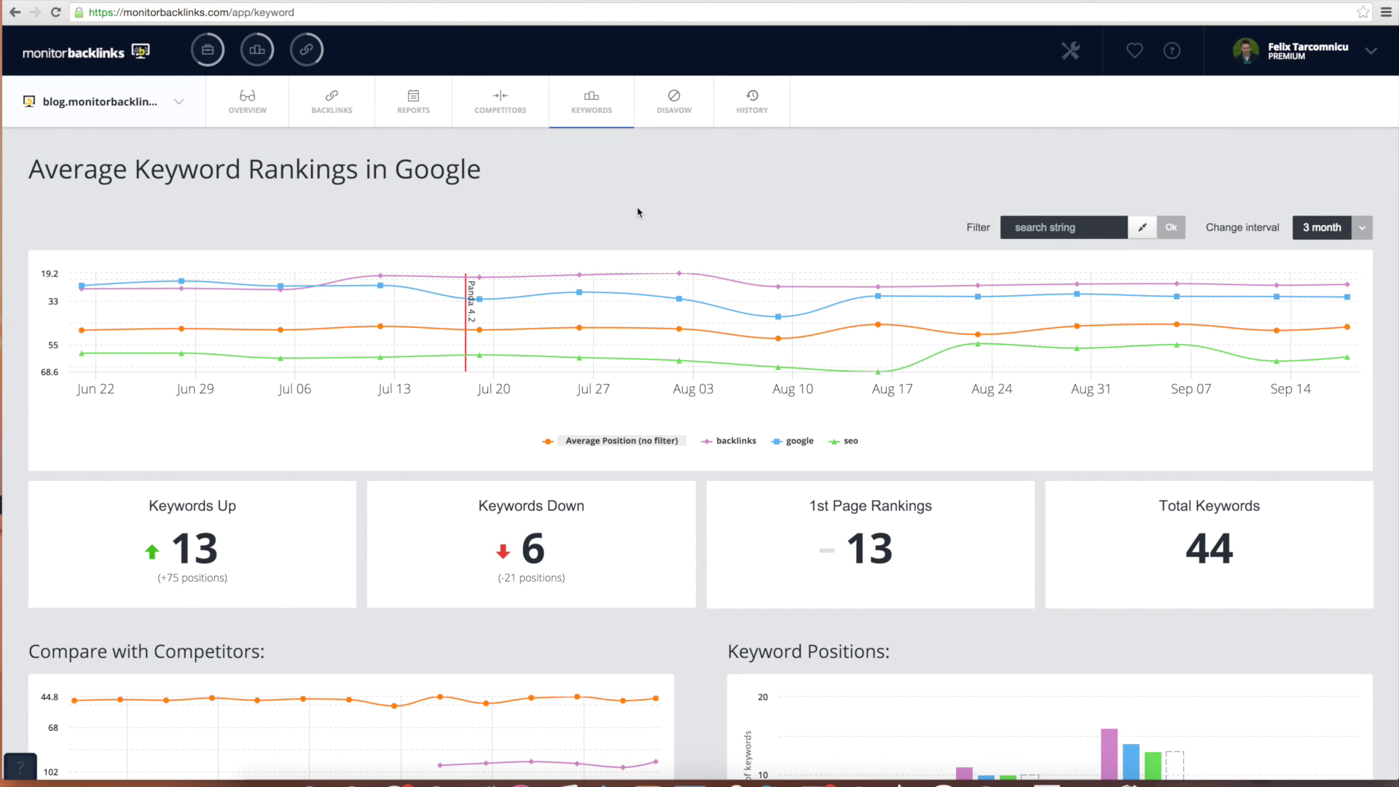
- Scroll through the keyword rankings list
scroll(638, 212, down, 10)
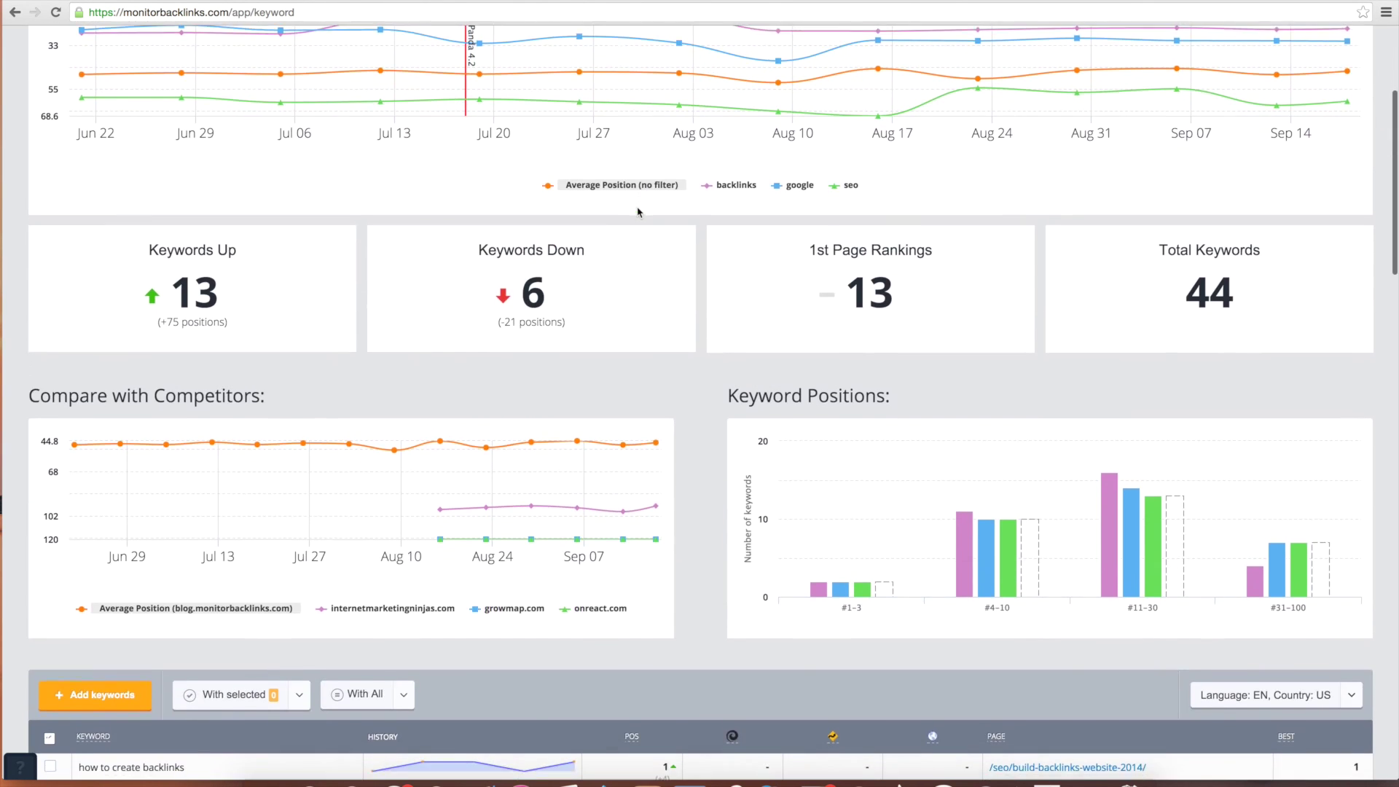
scroll(637, 212, down, 4)
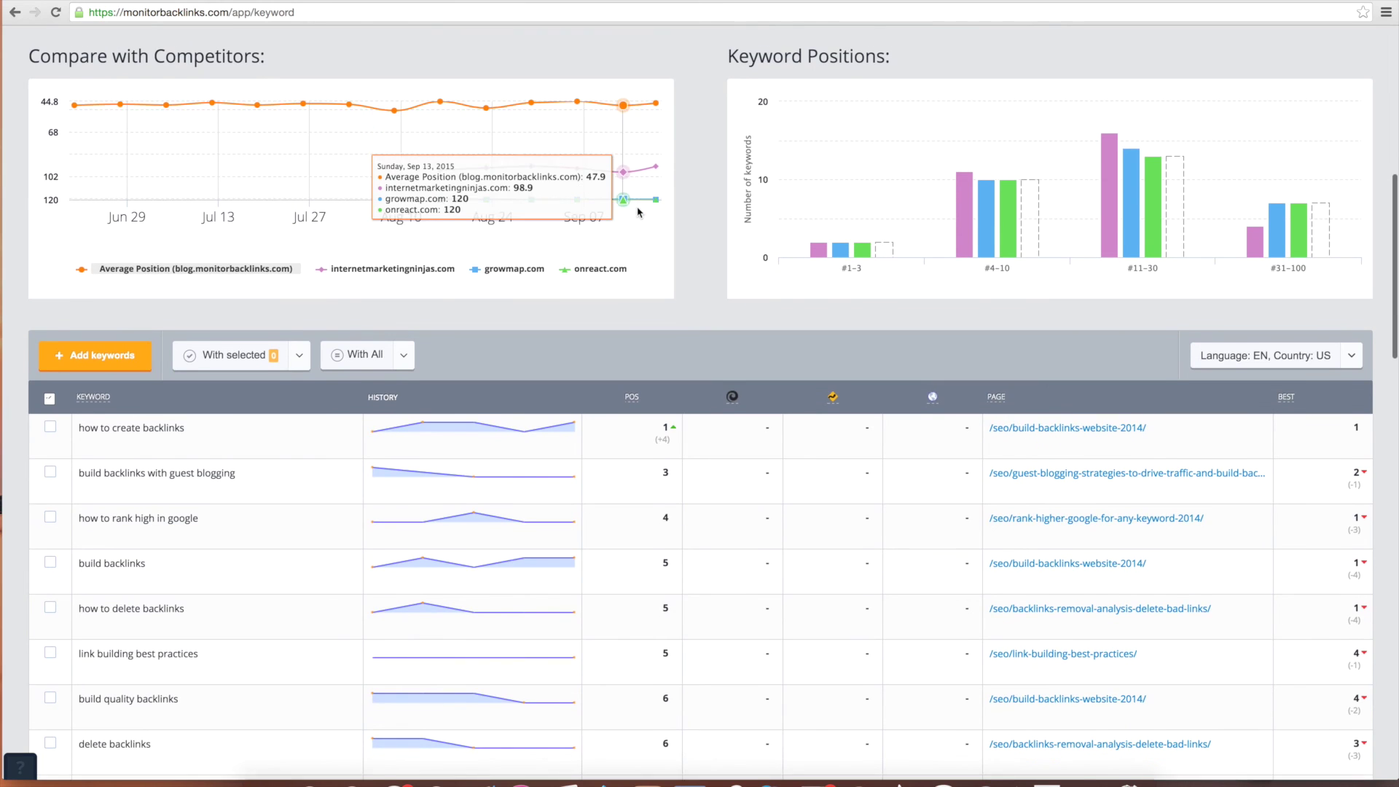
scroll(637, 212, up, 13)
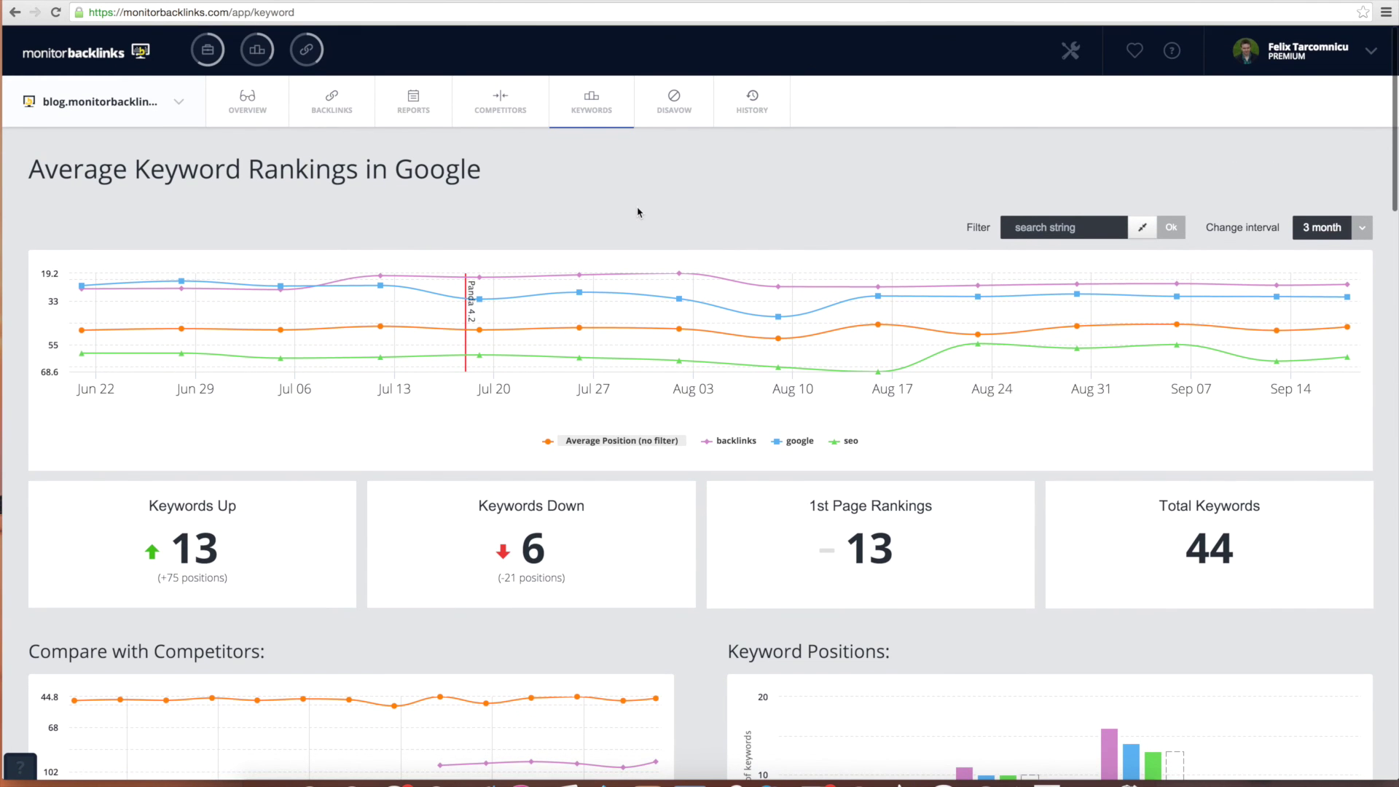
scroll(637, 212, down, 16)
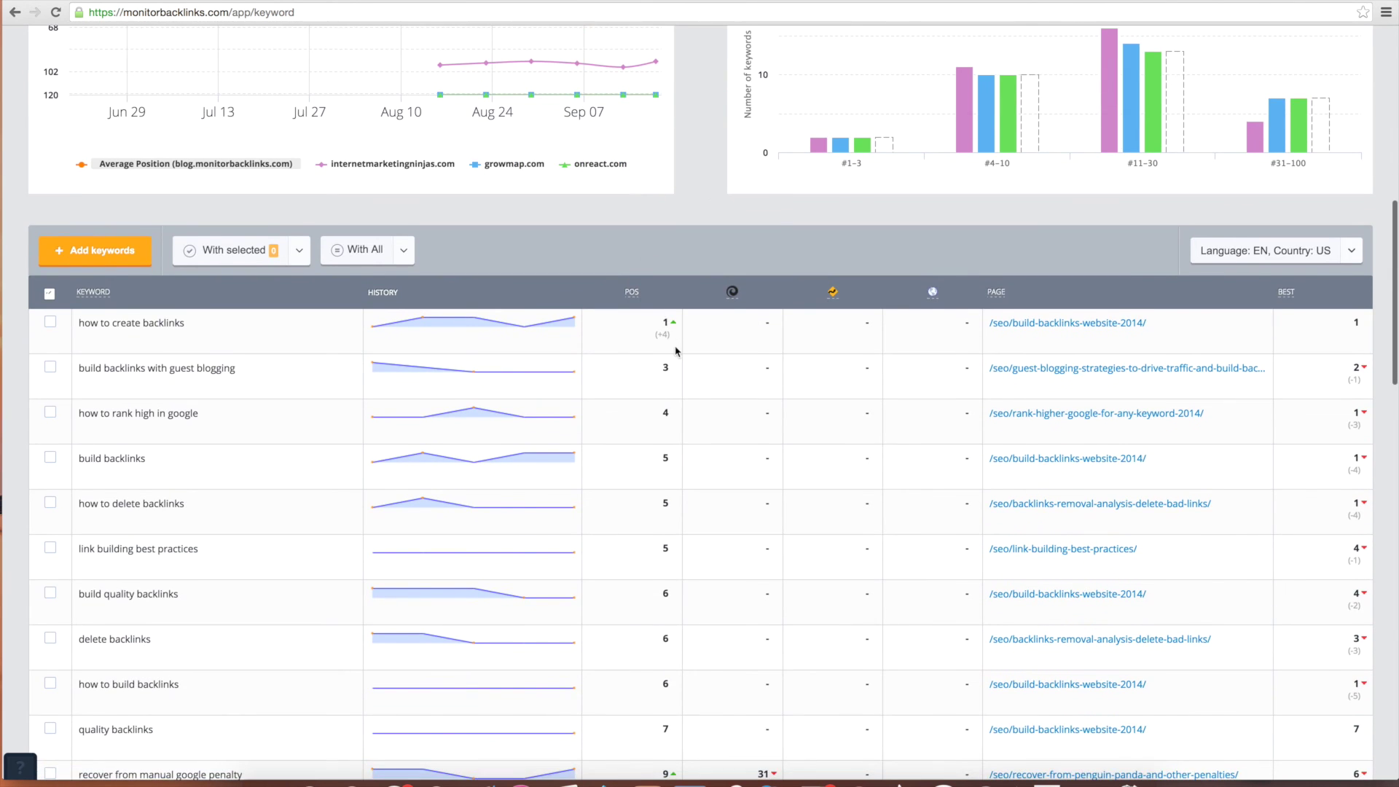
scroll(653, 456, down, 3)
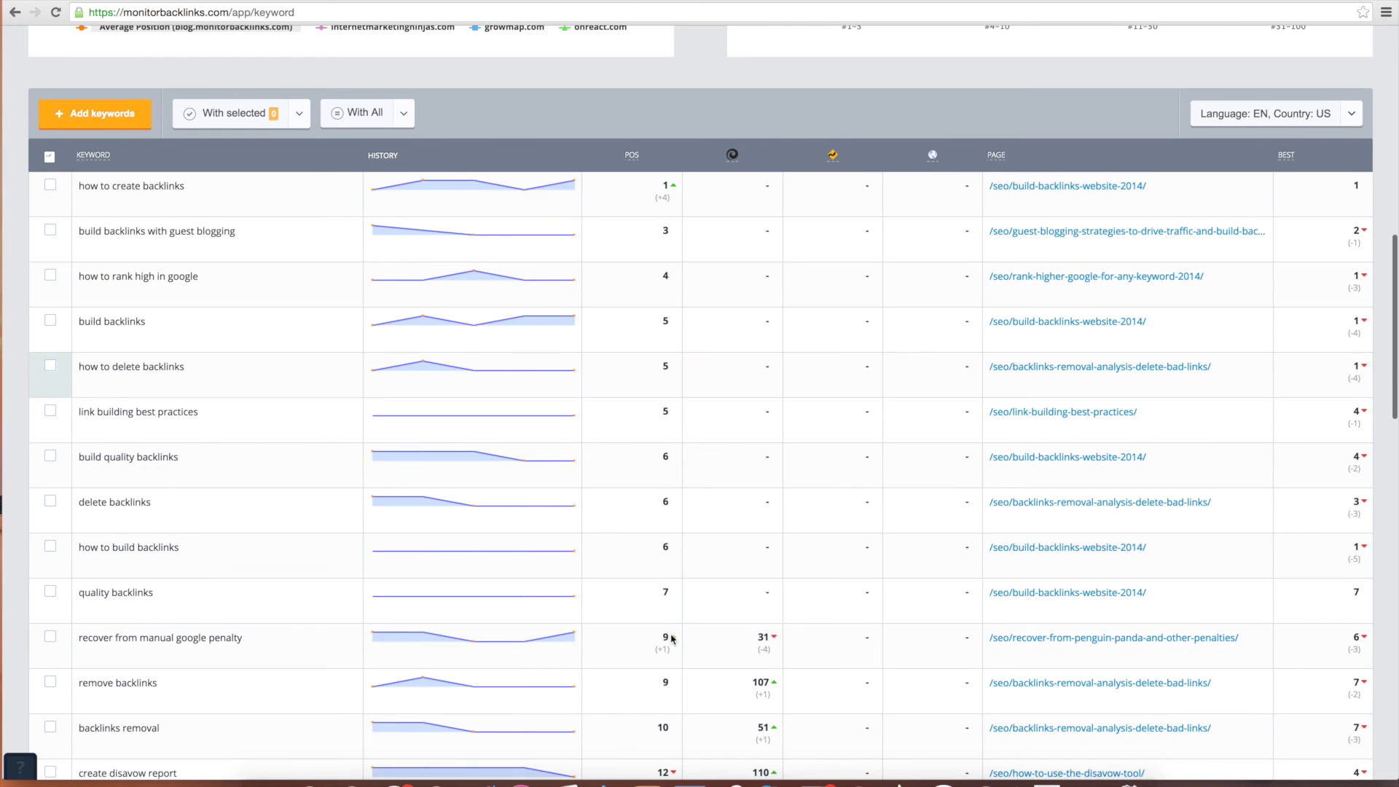
scroll(729, 640, up, 14)
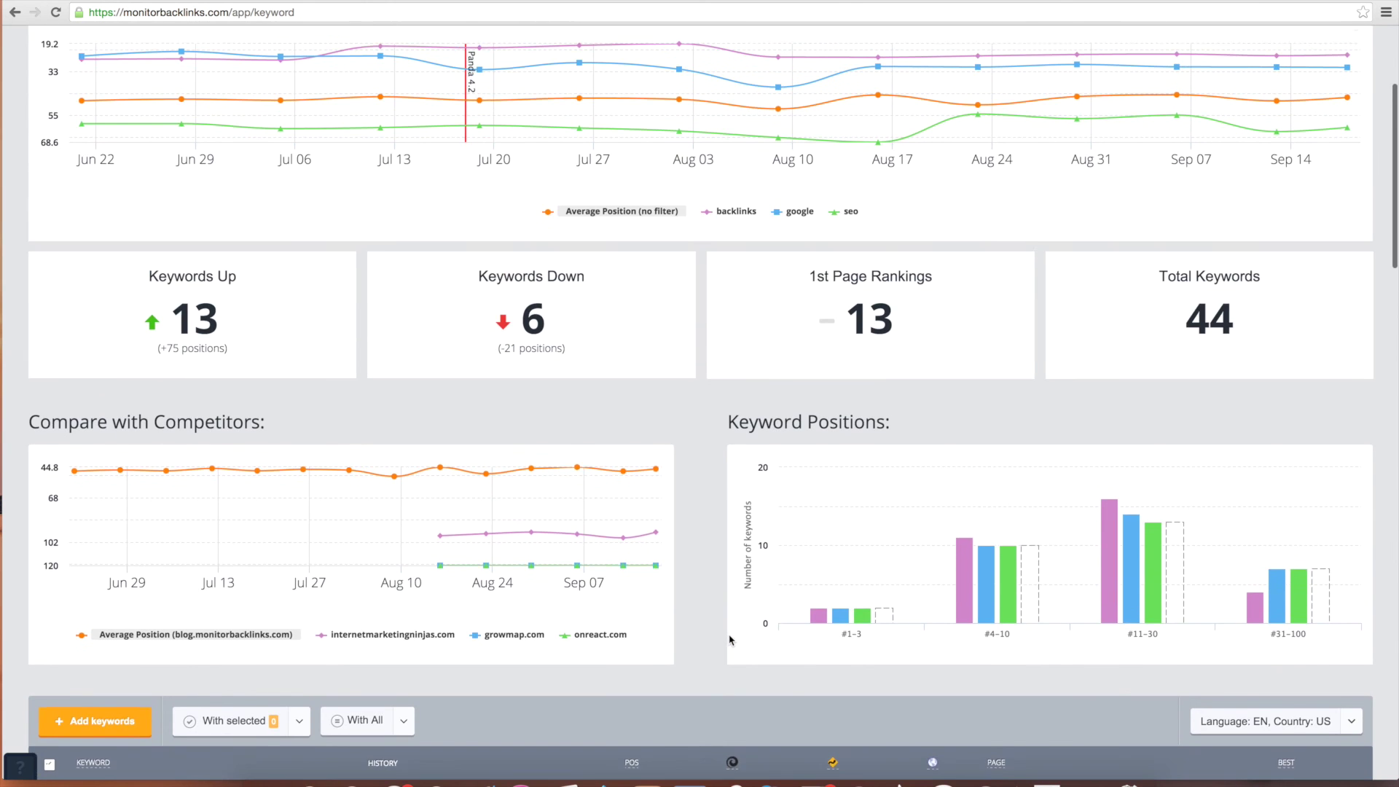
scroll(729, 640, up, 5)
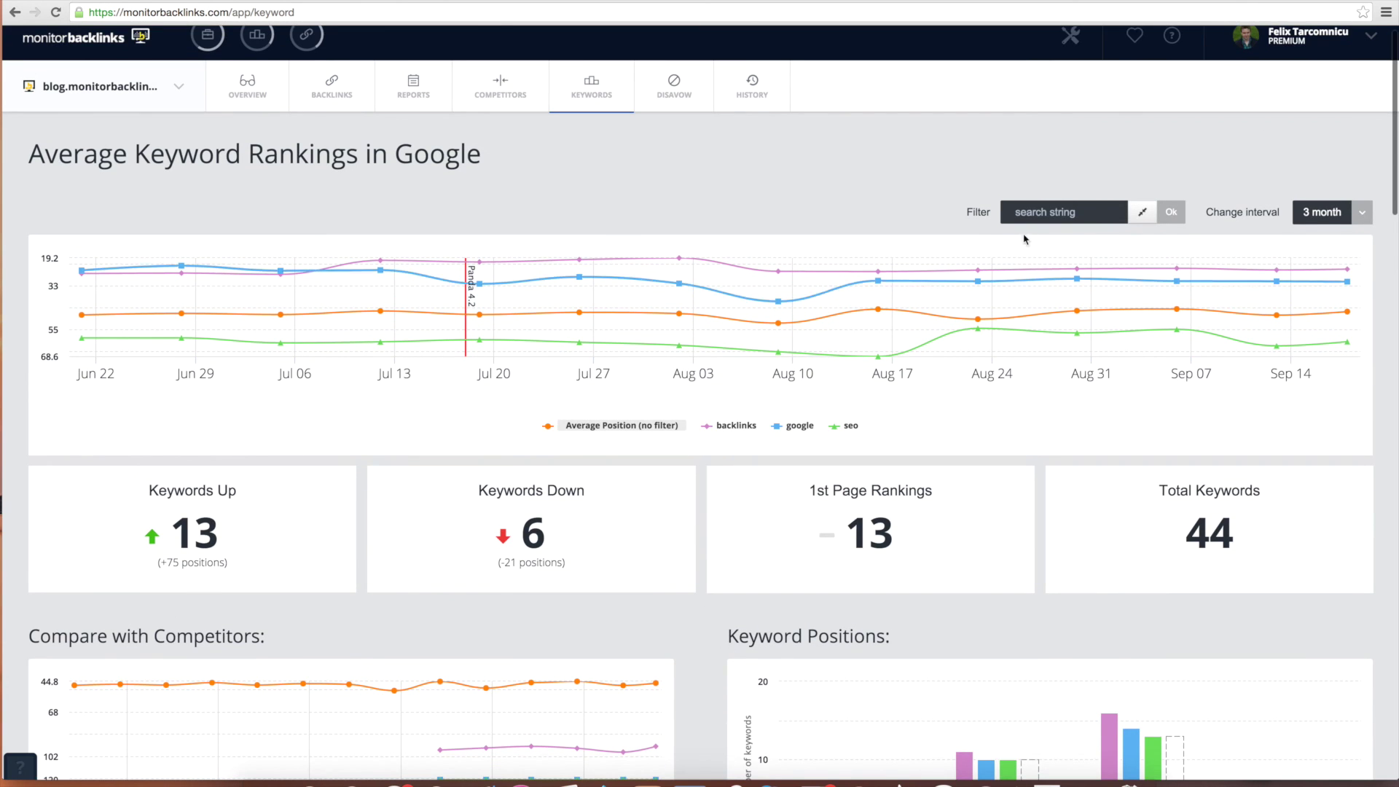
- Filter the keywords by 'how', leaving 6 matching keywords
click(1042, 212)
text(how)
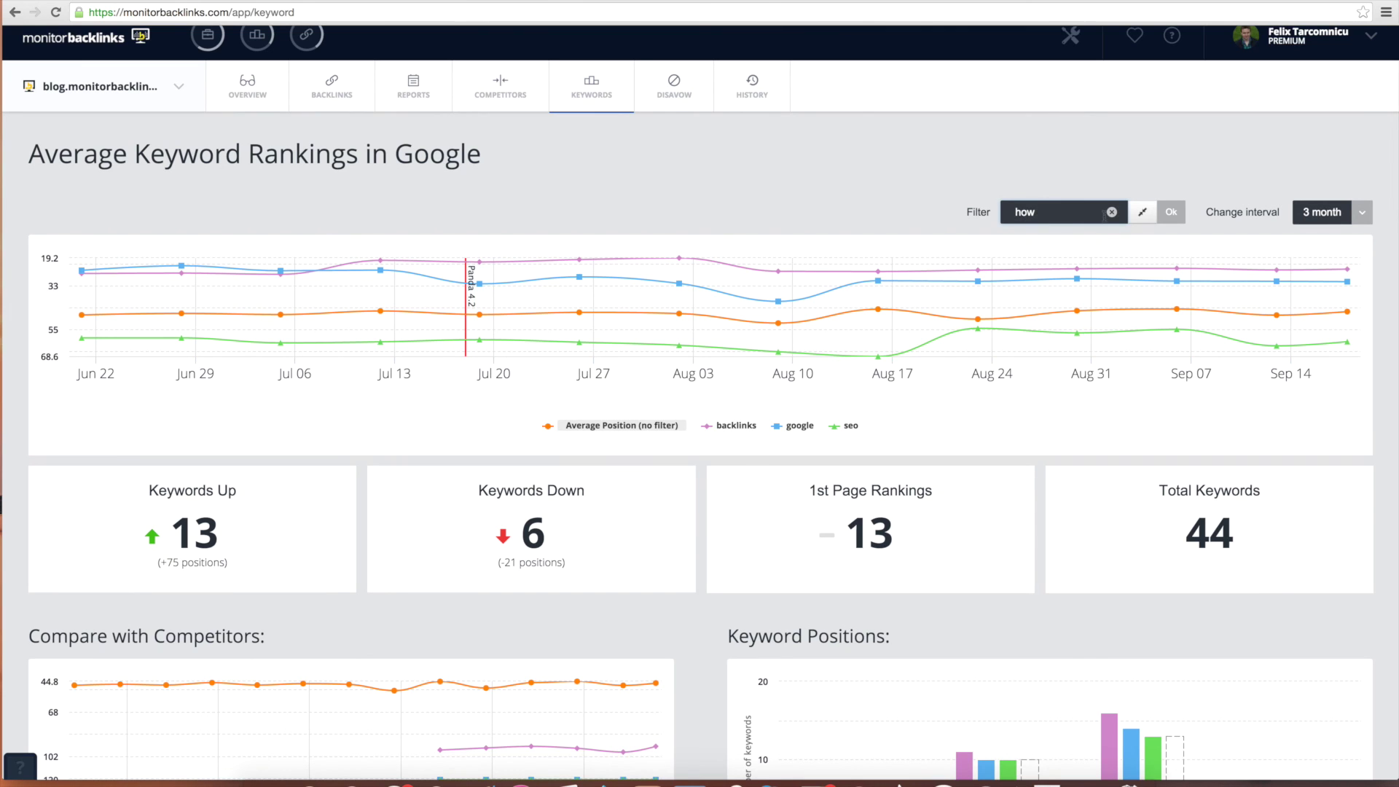
click(1173, 213)
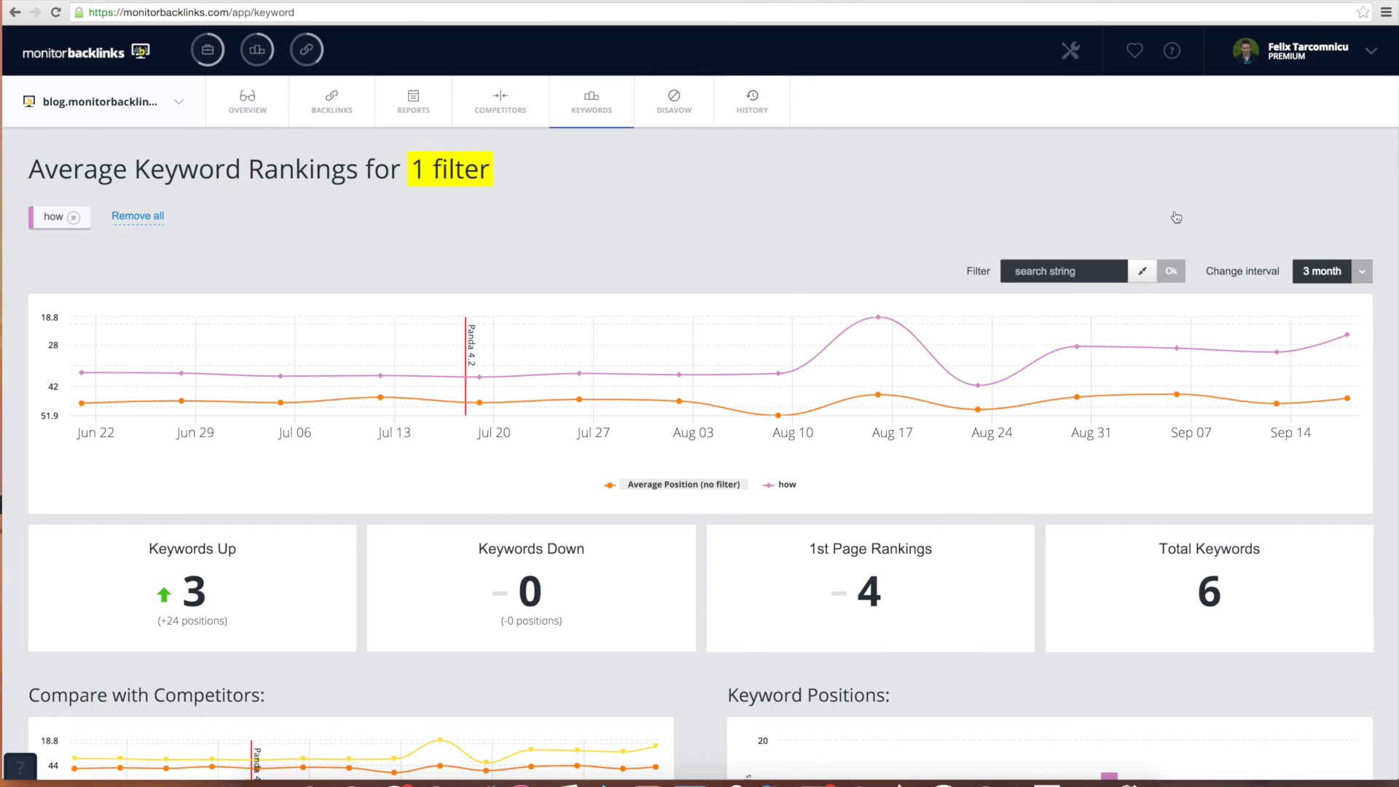
scroll(757, 274, down, 8)
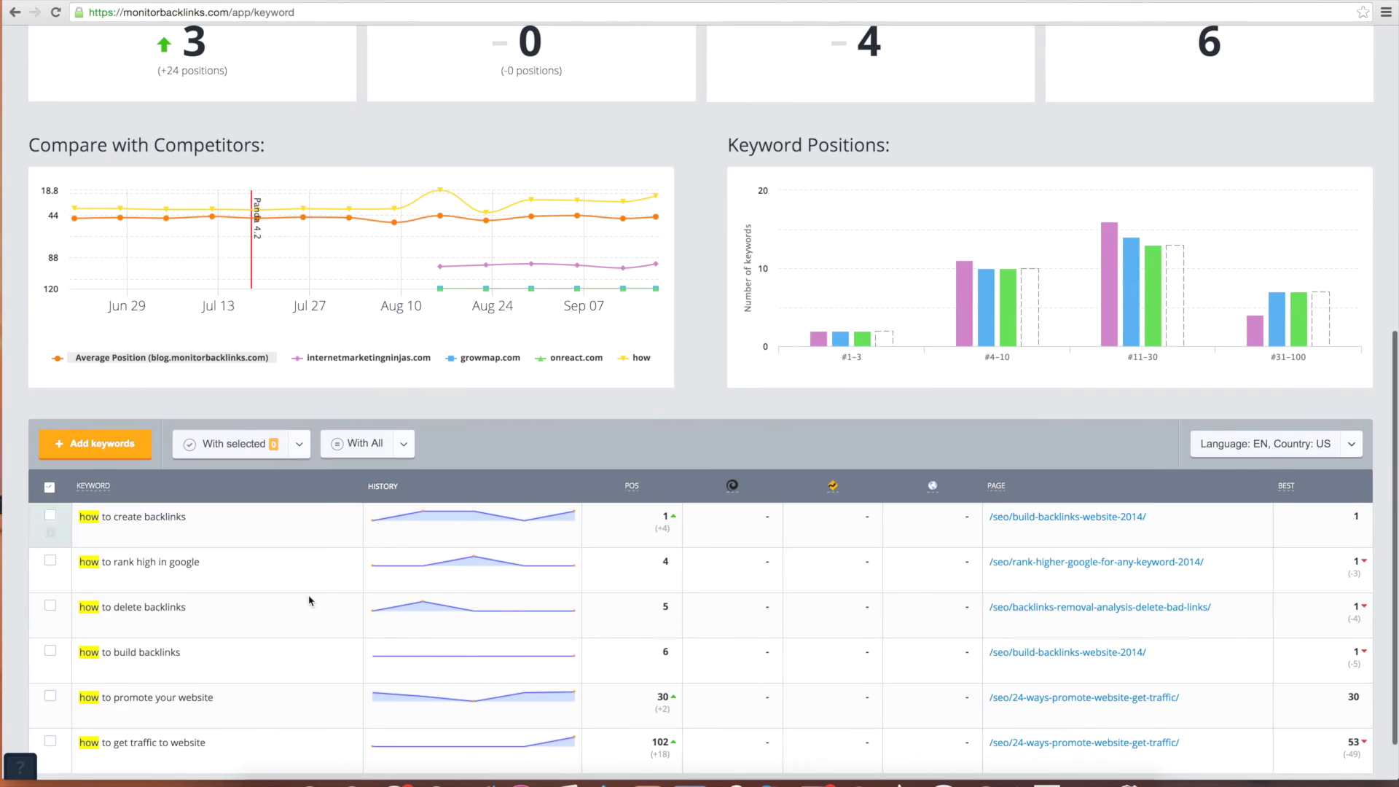
scroll(192, 666, up, 8)
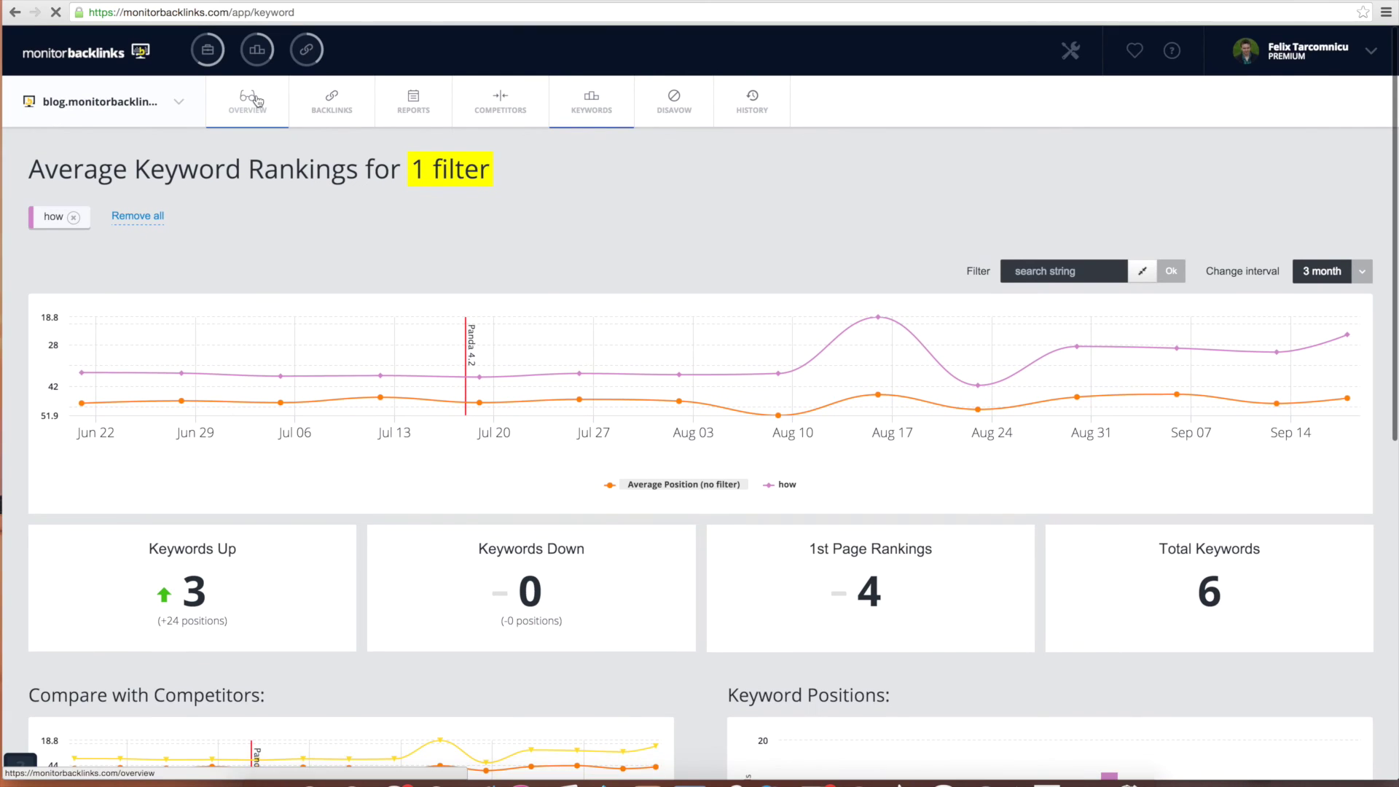
click(255, 100)
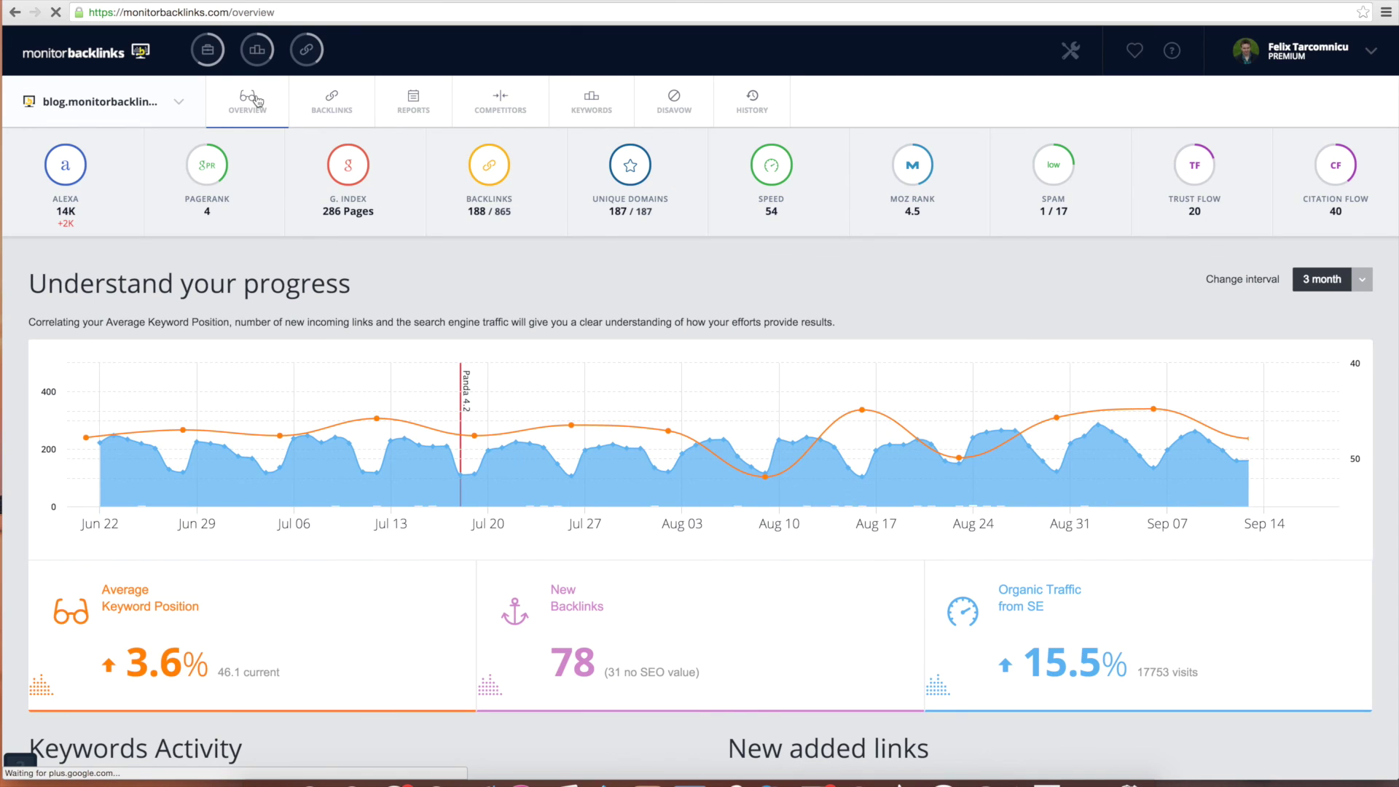